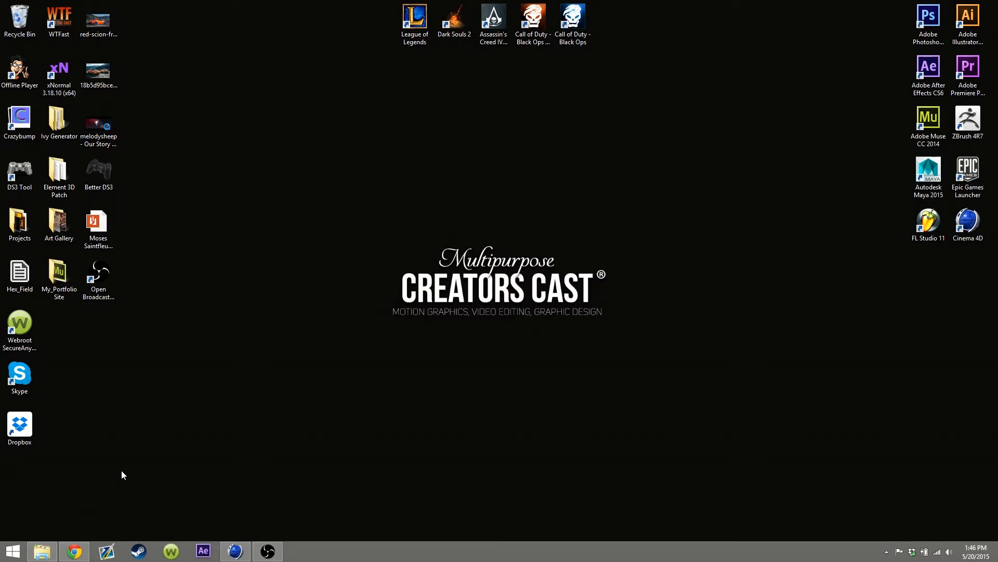
Step: View the enlarged 3D plexus lines effect image on the Creators Cast Facebook page in Chrome, and minimize the browser
left_click(74, 551)
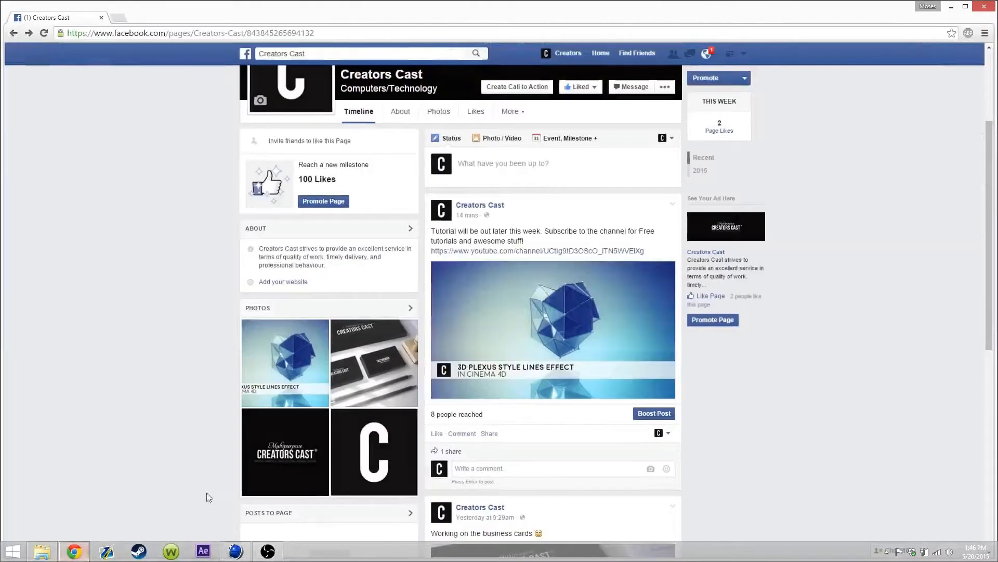
left_click(584, 382)
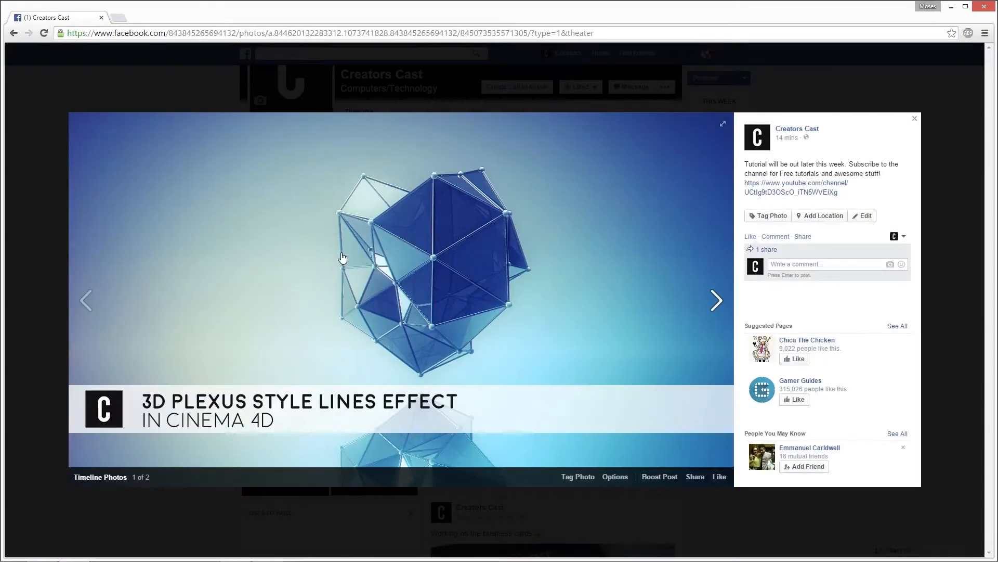
left_click(950, 7)
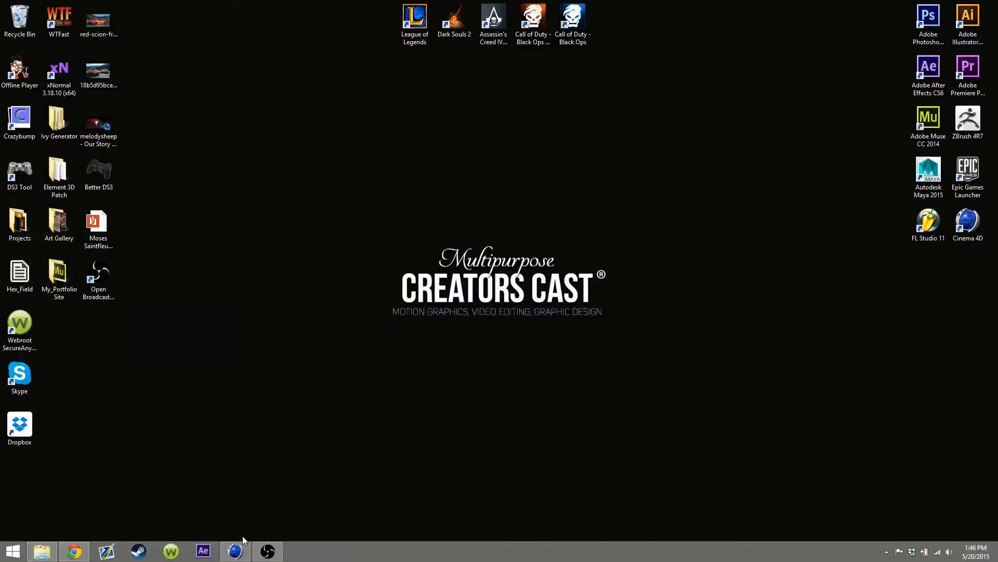
Step: Switch to Cinema 4D and add a Platonic primitive to the empty scene
left_click(238, 549)
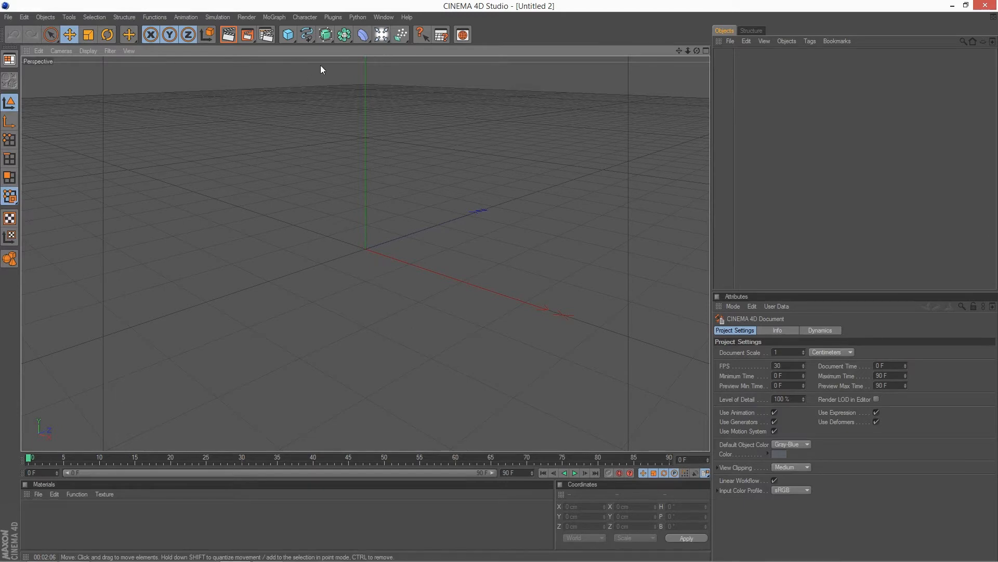
left_click(290, 37)
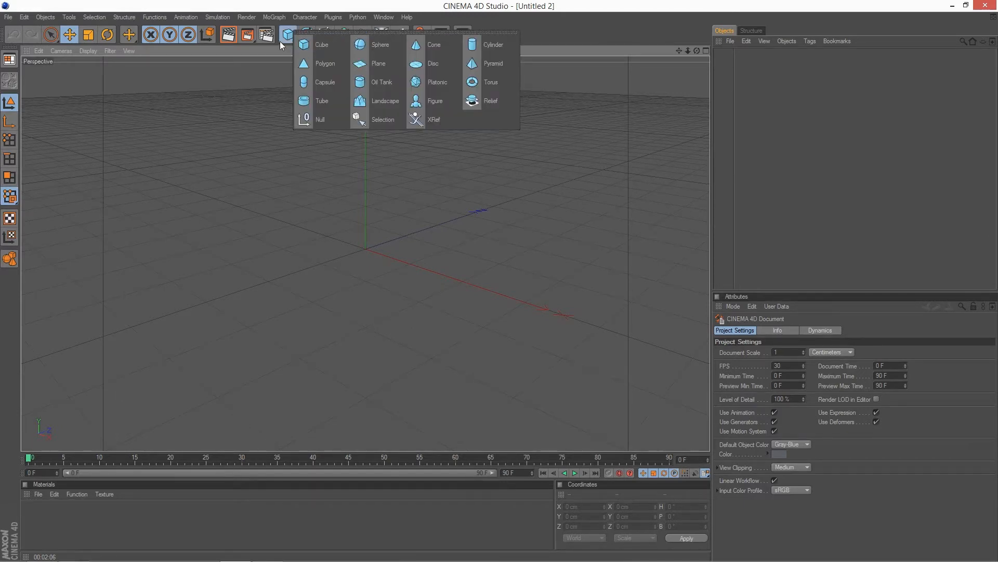
left_click(424, 82)
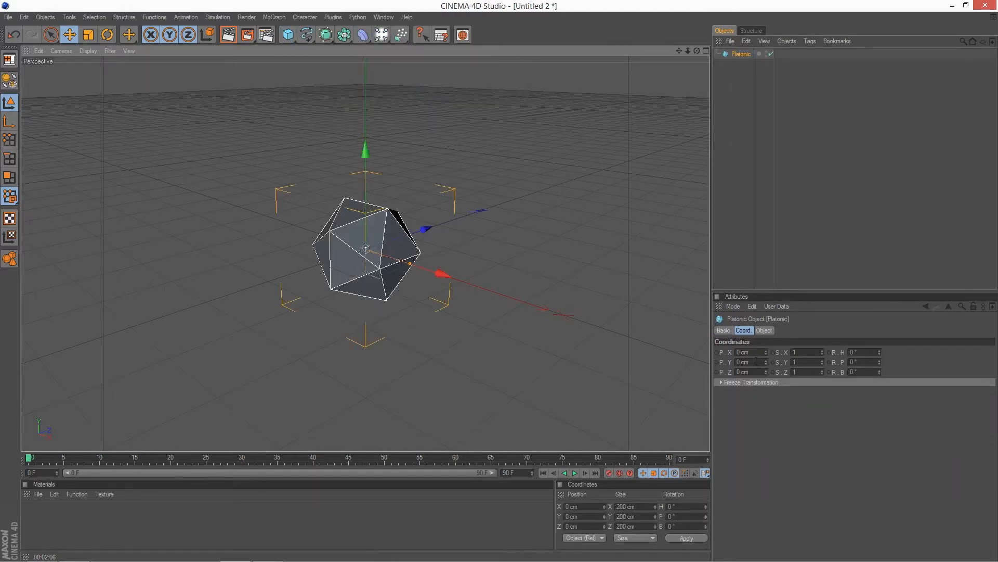
Step: Set the Platonic object's segments to 2 and its radius to 125 cm
left_click(724, 330)
left_click(762, 330)
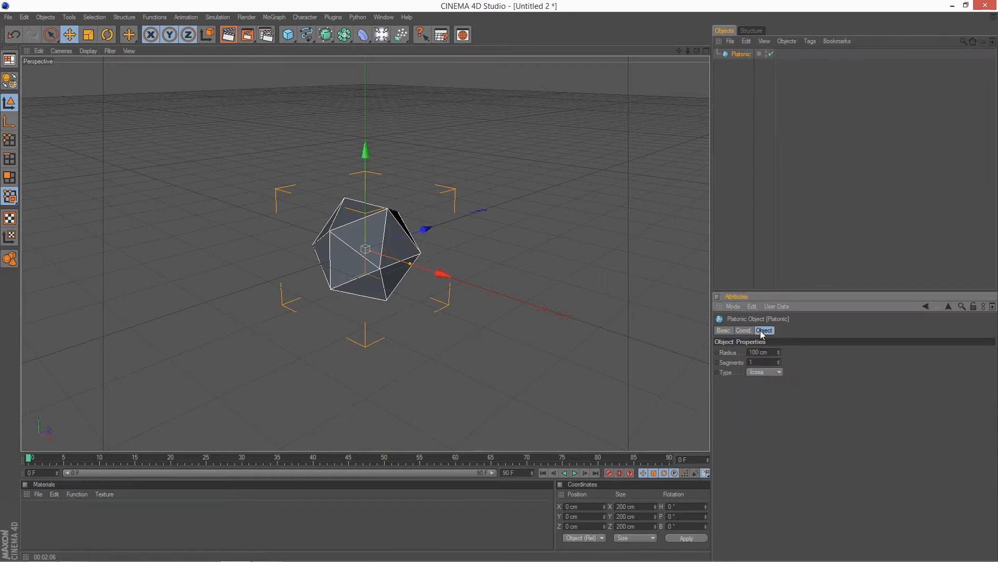
left_click(778, 360)
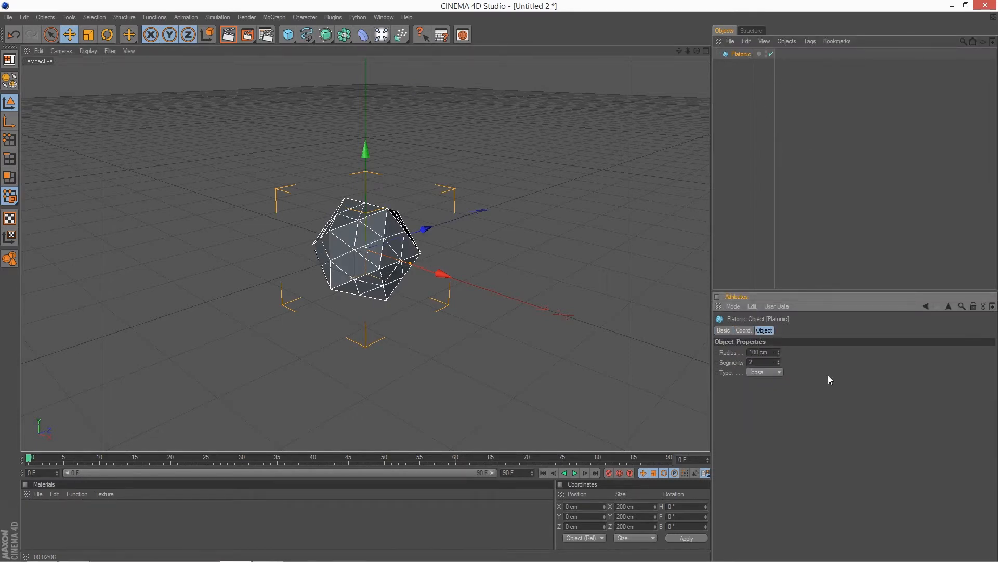
left_click(774, 352)
type("125")
key("Return")
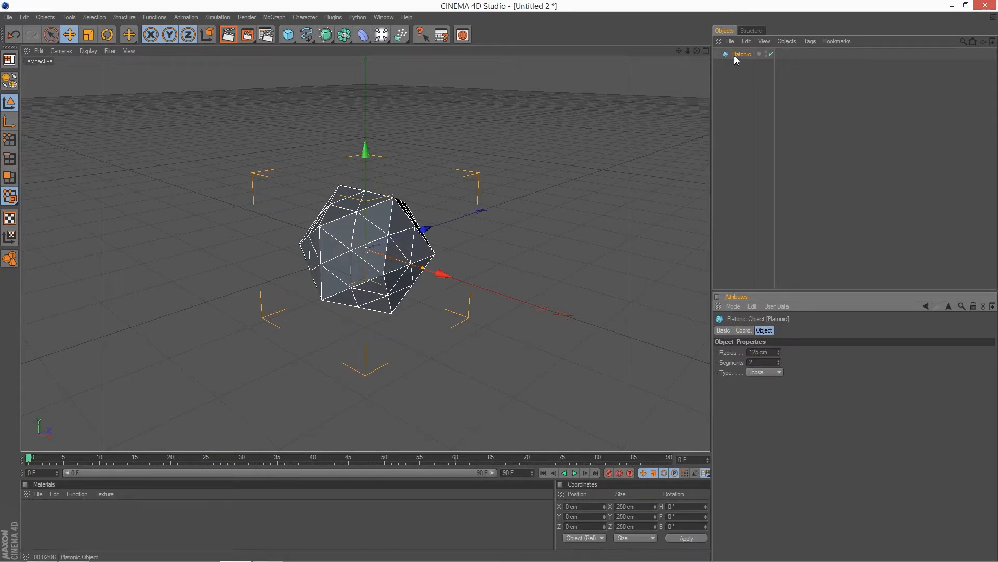
left_click(737, 84)
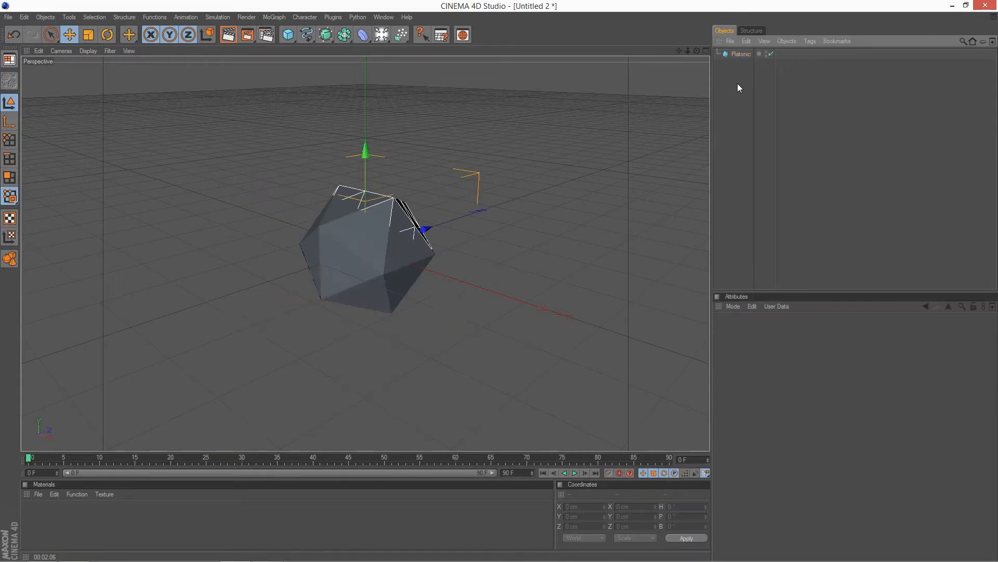
left_click(741, 53)
Step: Add a Sphere primitive and set its radius to 25 cm
left_click_drag(289, 40, 383, 49)
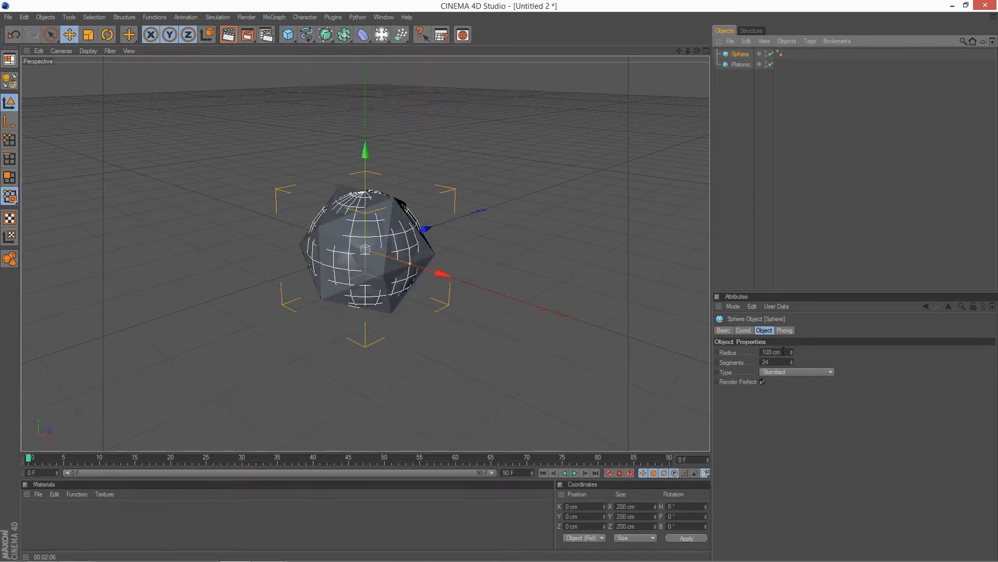
left_click_drag(792, 350, 736, 353)
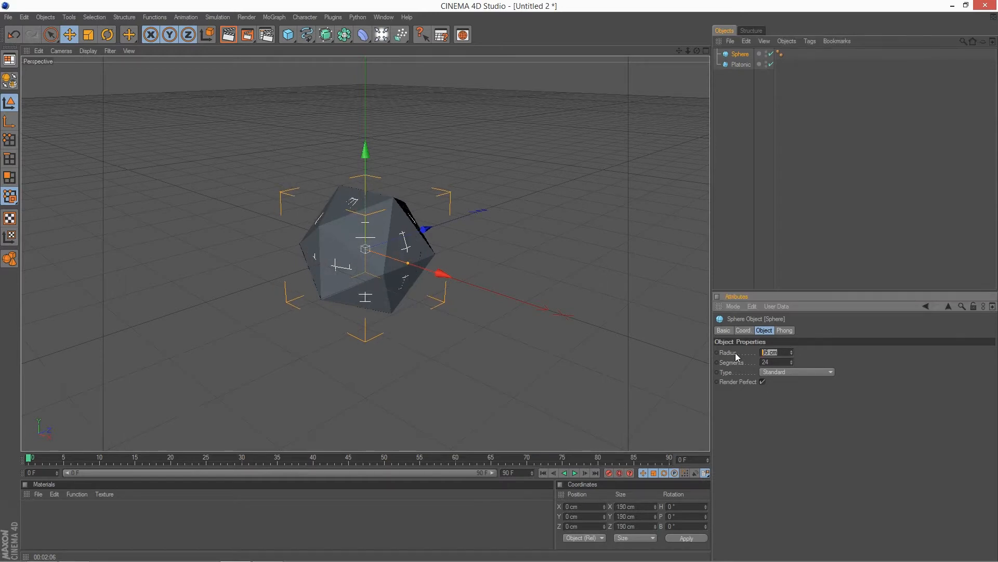
type("25")
key("Return")
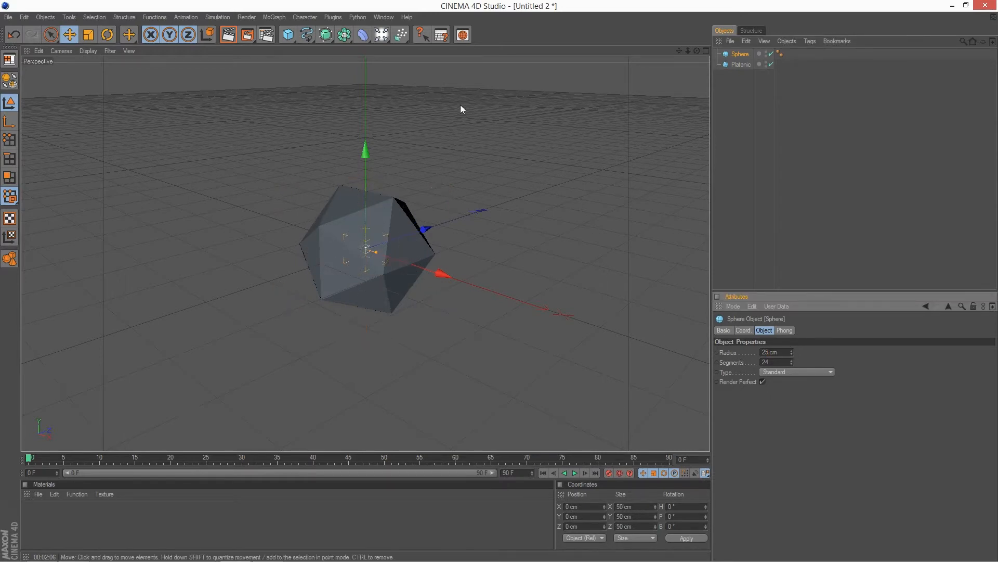
Step: Add a MoGraph Cloner and make the Sphere its child
left_click(274, 17)
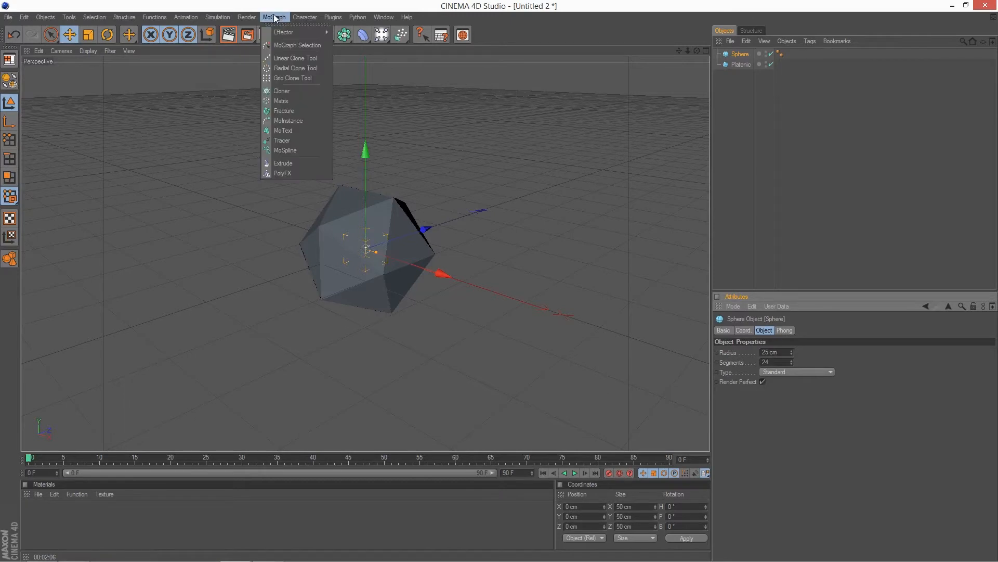
left_click(287, 93)
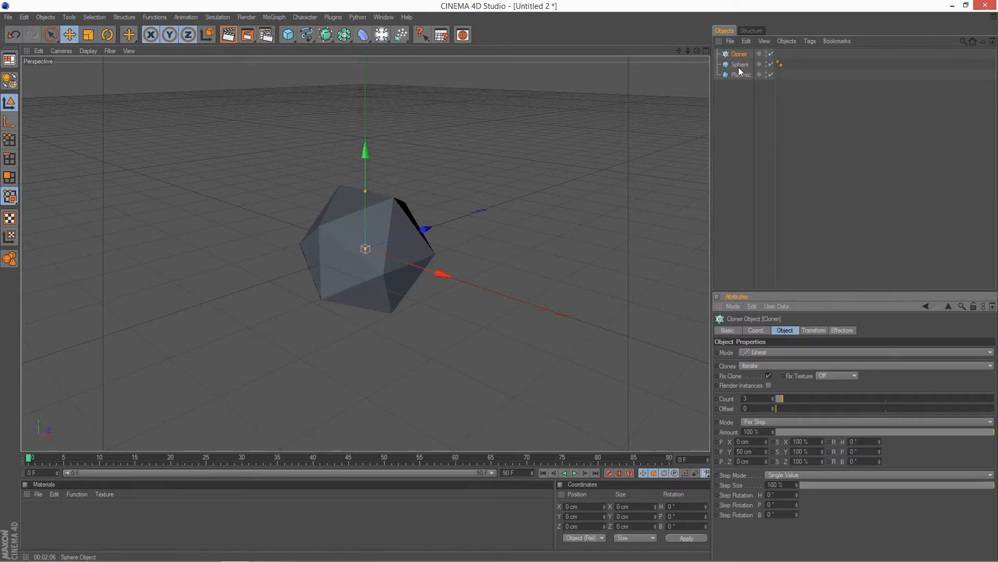
left_click_drag(741, 66, 741, 53)
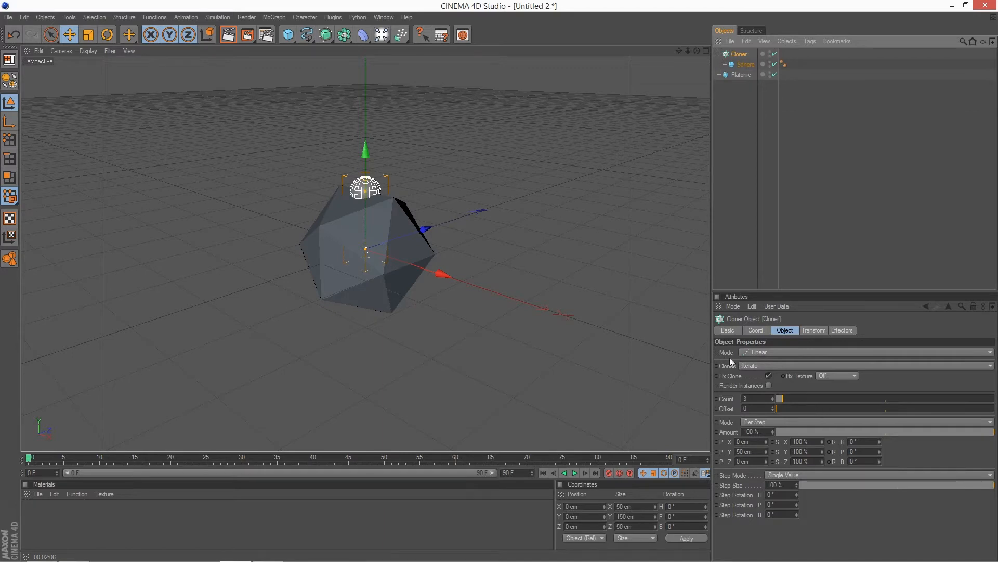
Step: Set the sphere Cloner's mode to Object and assign the Platonic as the object to clone onto
left_click(749, 354)
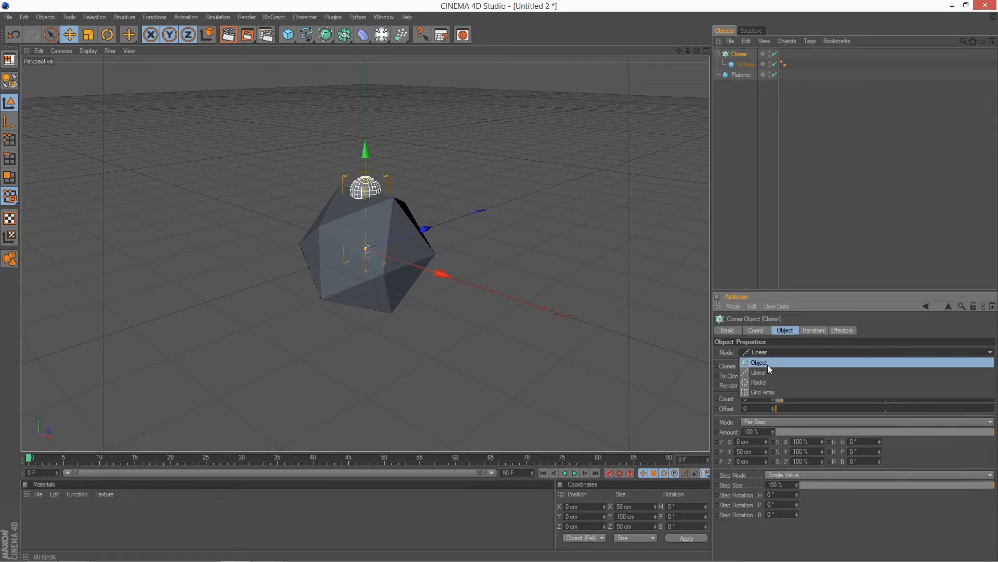
left_click(768, 364)
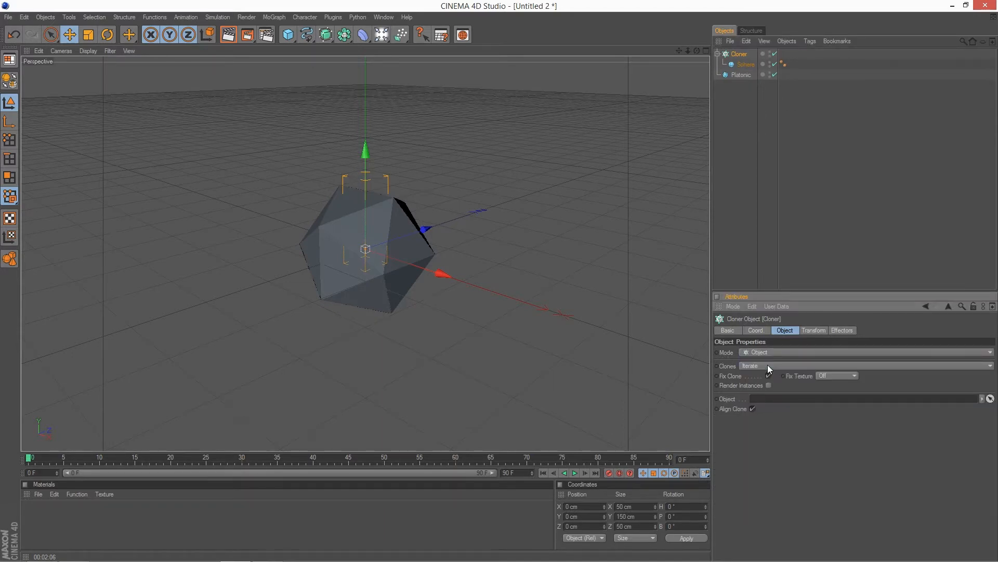
left_click(740, 75)
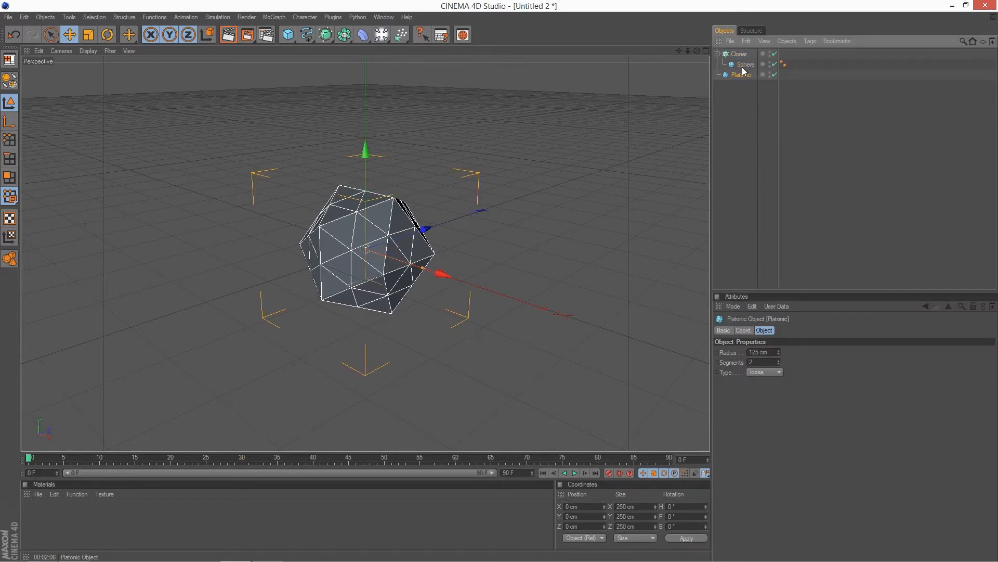
left_click(739, 54)
mouse_move(741, 73)
left_mouse_down()
mouse_move(763, 221)
mouse_move(759, 405)
left_mouse_up()
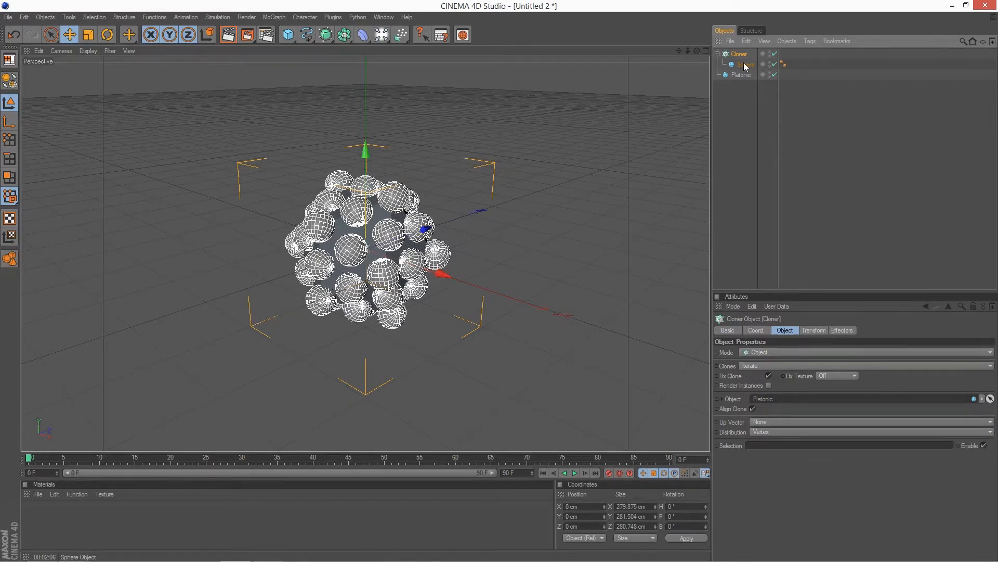
Step: Try the Edge distribution on the sphere Cloner and return it to Vertex
left_click(761, 431)
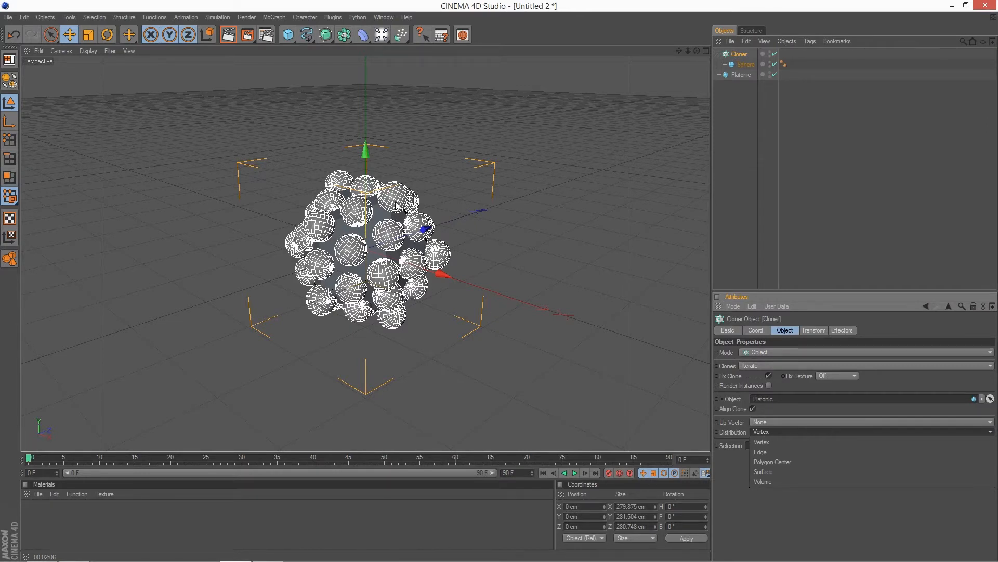
left_click(763, 452)
left_click(769, 424)
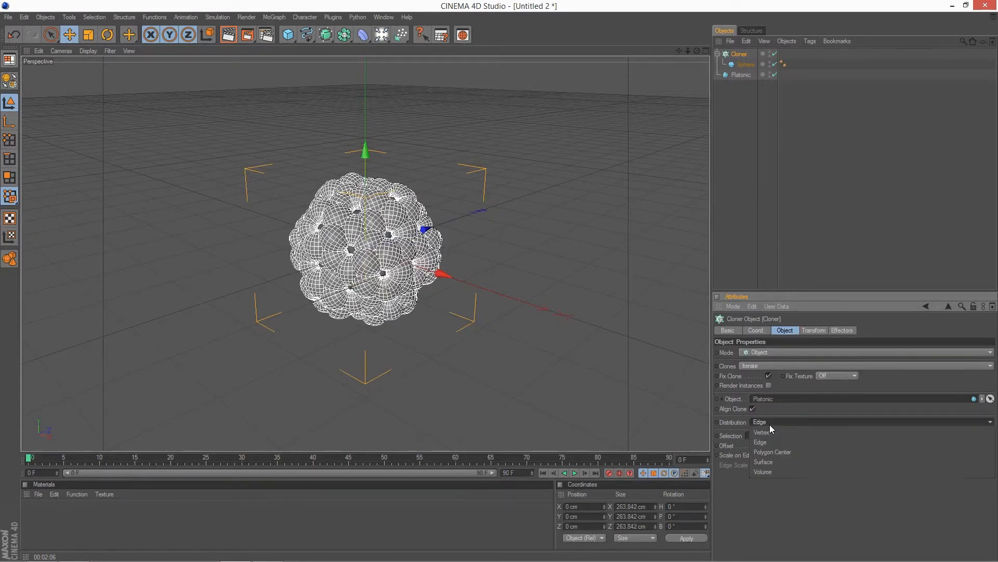
left_click(771, 435)
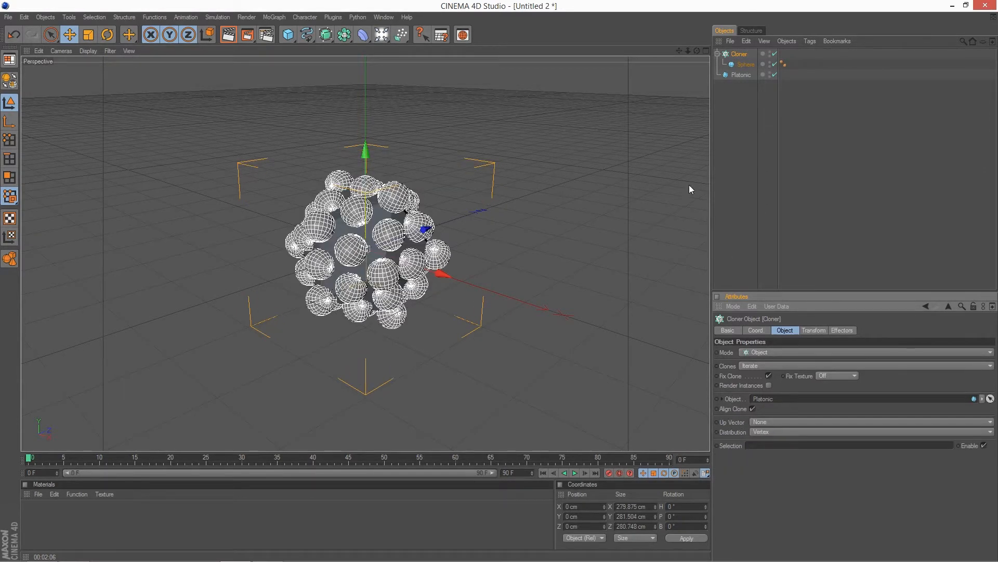
Step: Reduce the cloned Sphere's radius to 10 cm
left_click(747, 64)
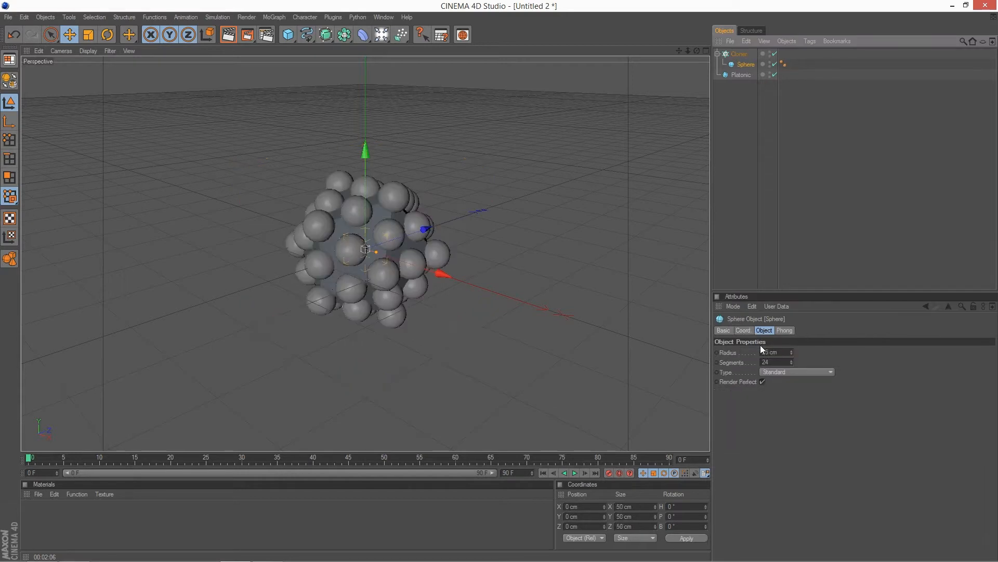
mouse_move(792, 352)
left_mouse_down()
mouse_move(792, 363)
mouse_move(750, 354)
left_mouse_up()
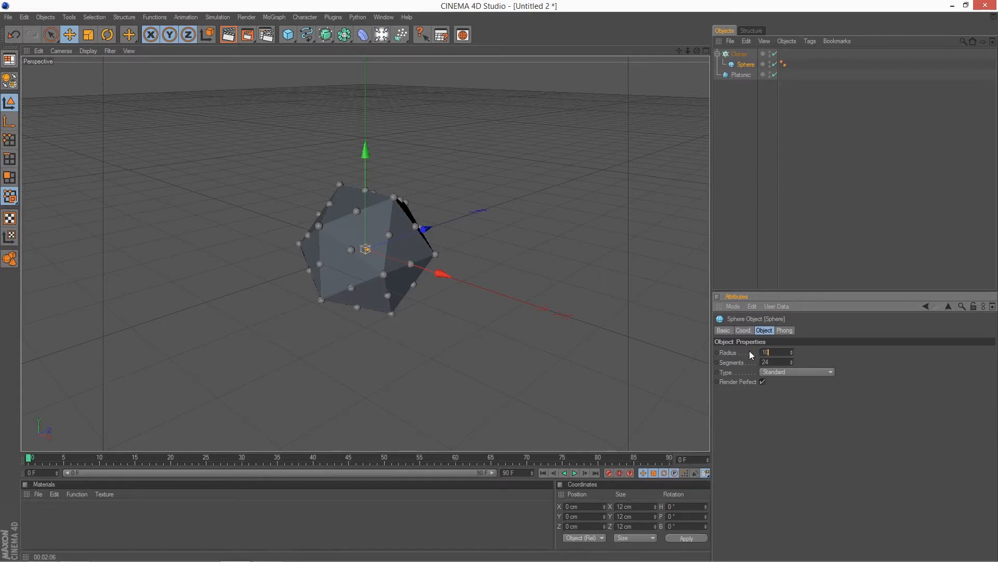
type("10")
key("Return")
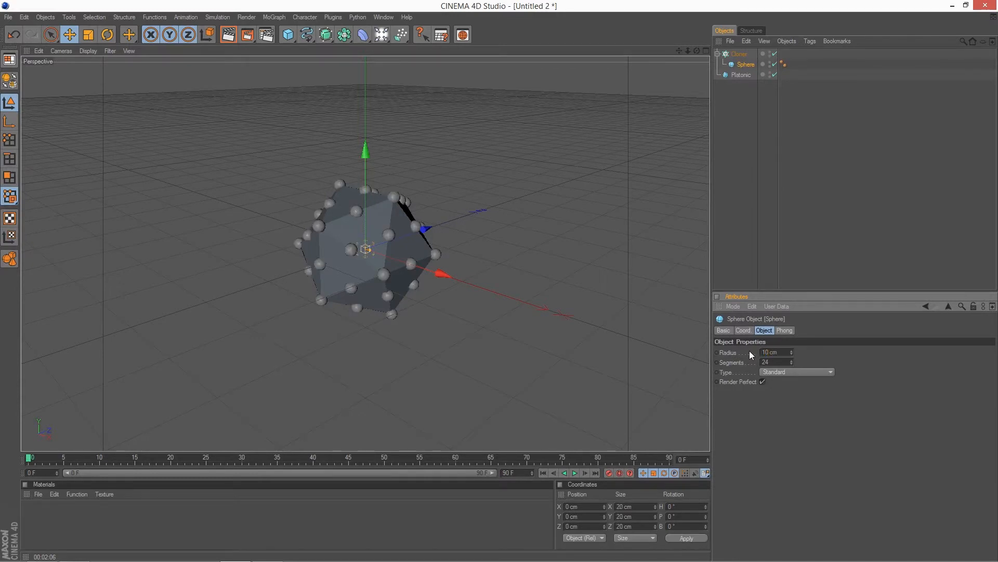
left_click(749, 75)
left_click(738, 64)
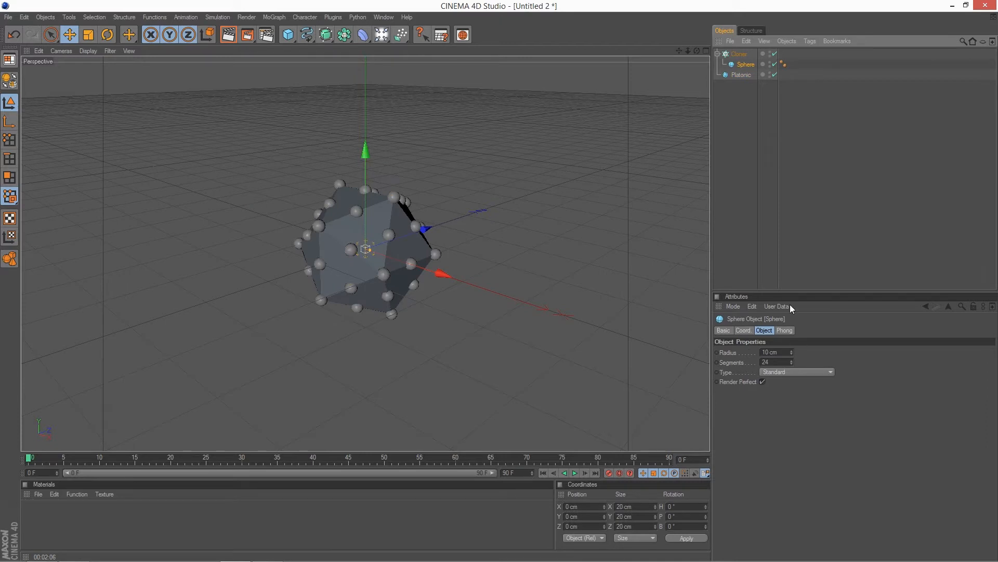
Step: Add a Cylinder primitive and place it as a child of a second MoGraph Cloner
left_click(289, 36)
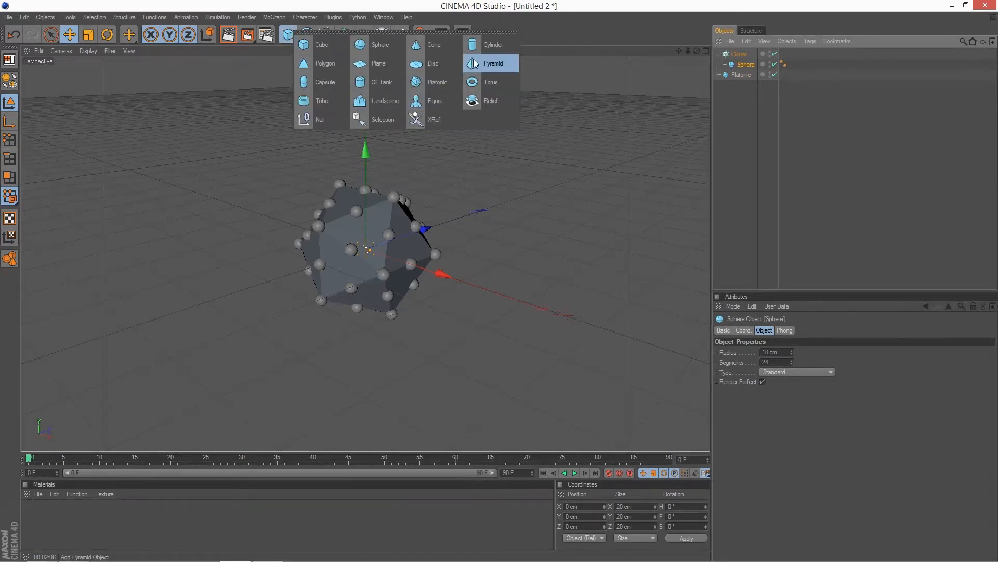
left_click(493, 44)
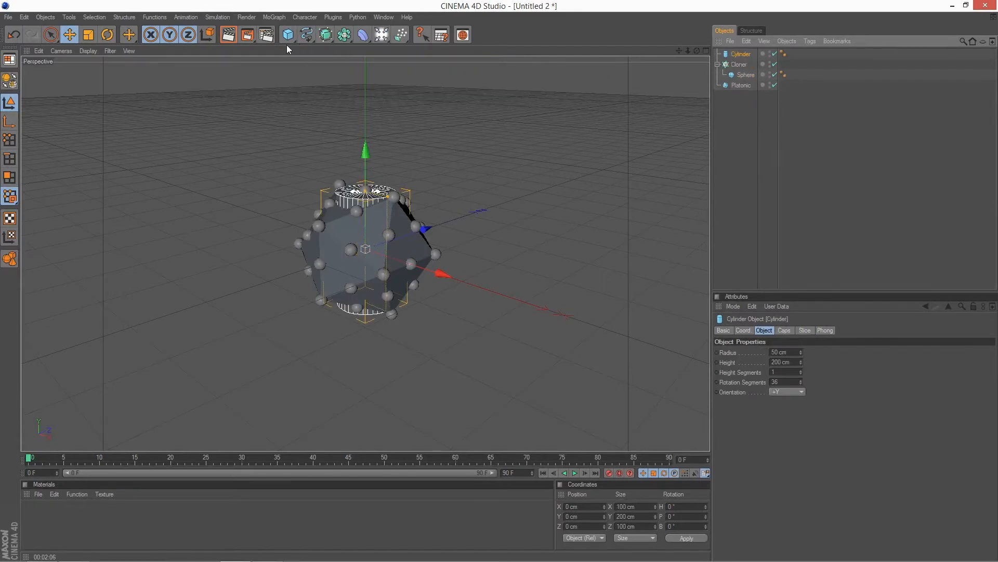
left_click(281, 17)
left_click(283, 91)
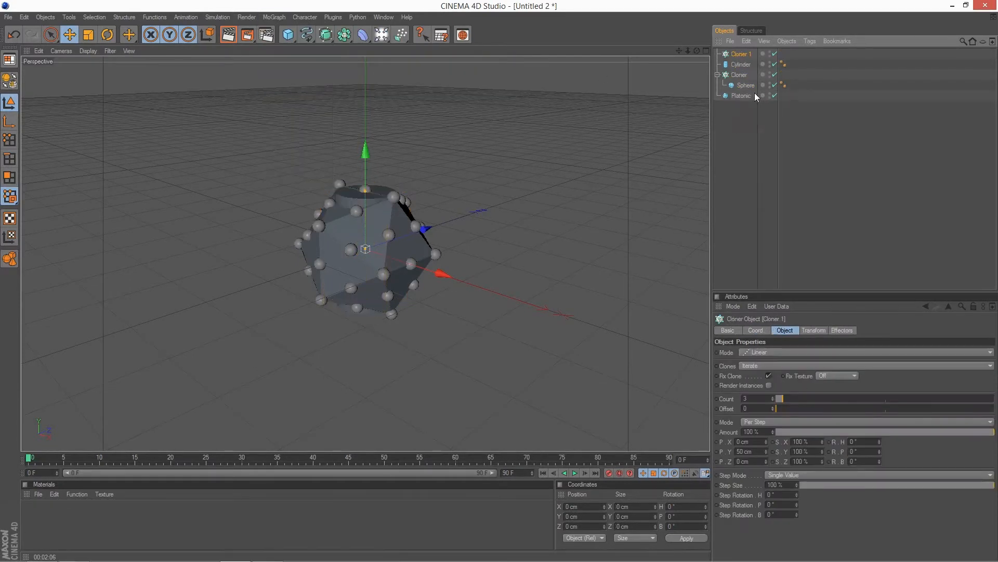
left_click_drag(744, 65, 750, 55)
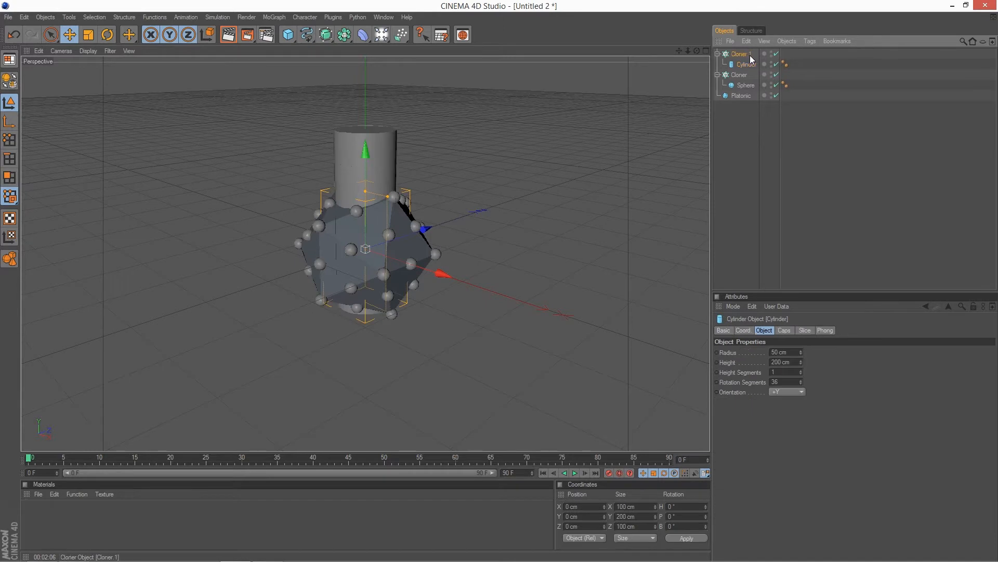
Step: Set the cylinder Cloner's mode to Object and assign the Platonic as the object to clone onto
left_click(750, 55)
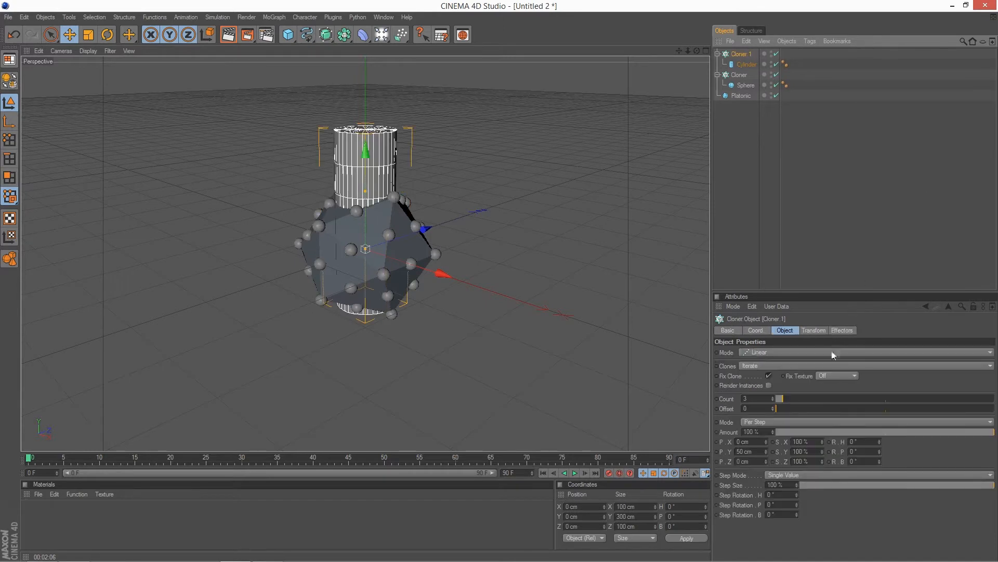
left_click(779, 355)
left_click(761, 363)
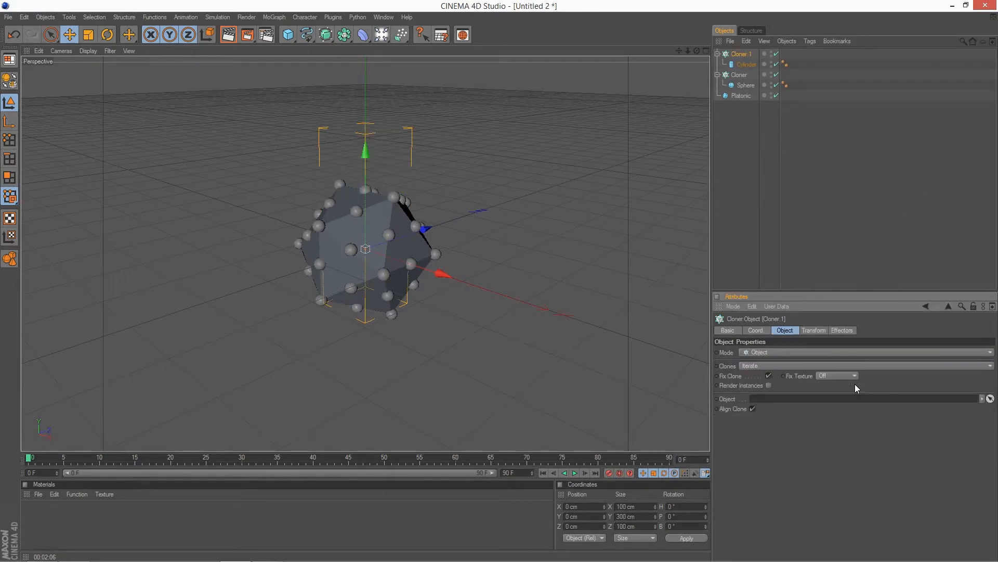
left_click_drag(741, 96, 763, 401)
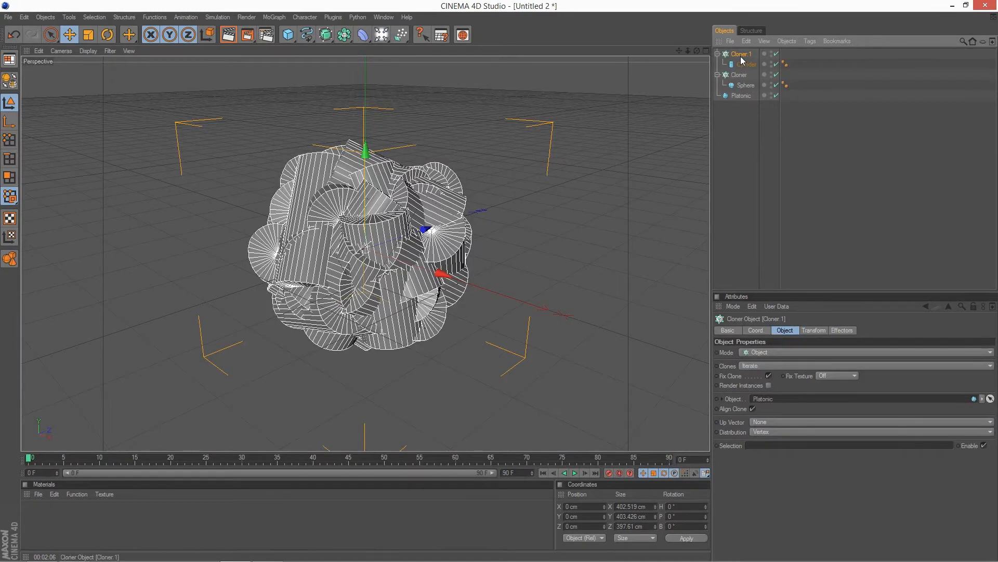
Step: Set the cylinder Cloner's distribution to Edge and reduce the cloned Cylinder's radius to 1 cm
left_click(772, 432)
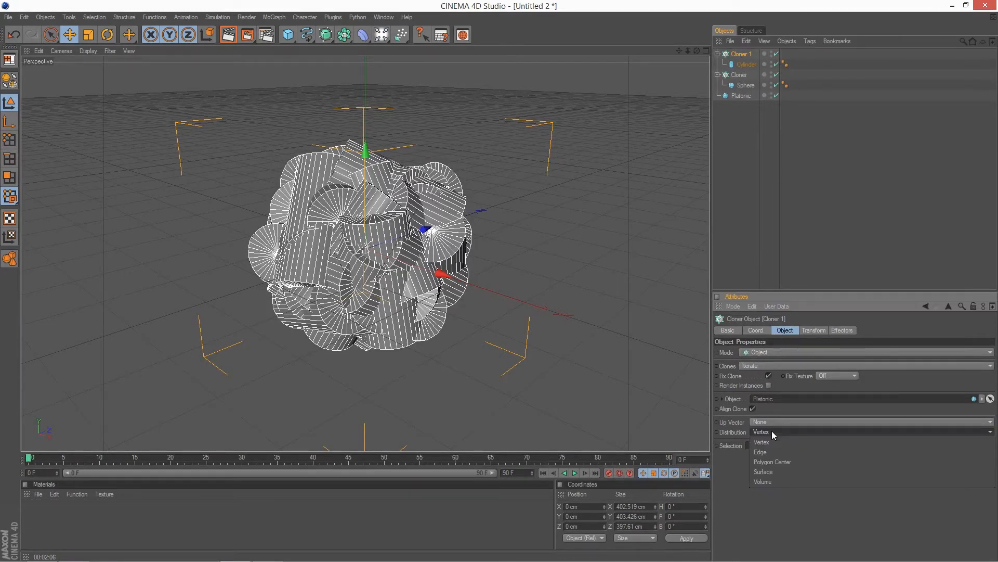
left_click(769, 452)
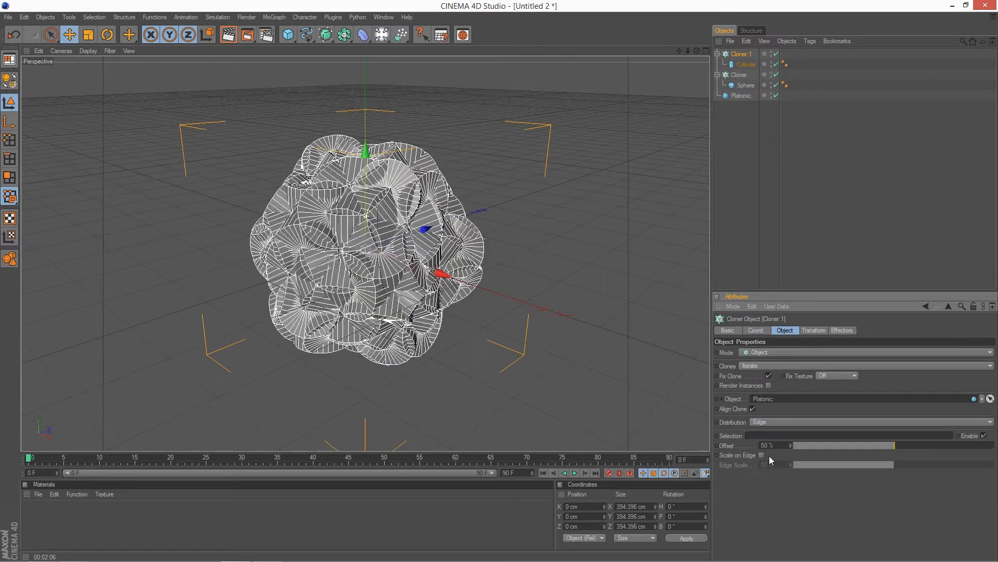
left_click(747, 64)
left_click_drag(802, 351, 802, 405)
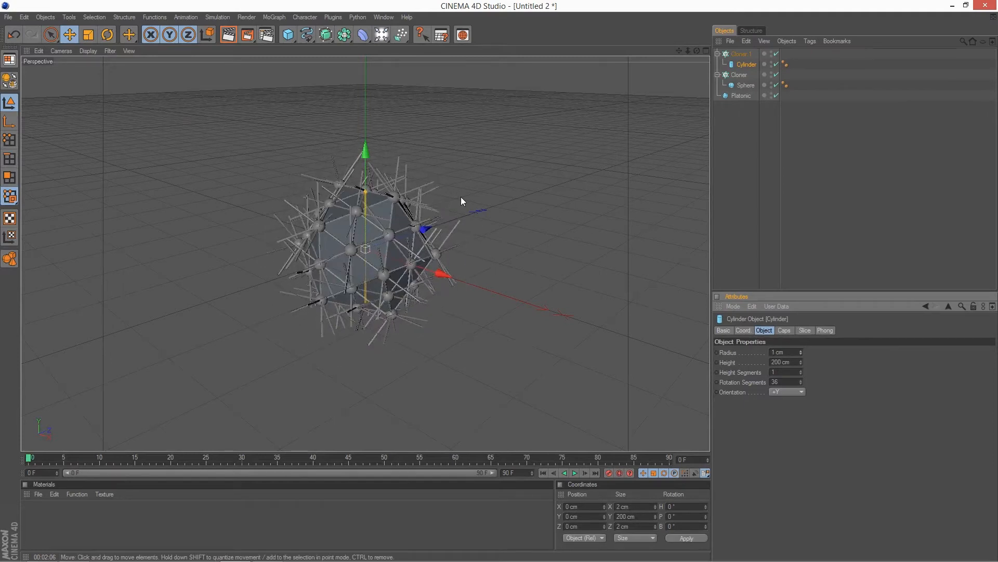
left_click_drag(461, 197, 467, 221, "alt")
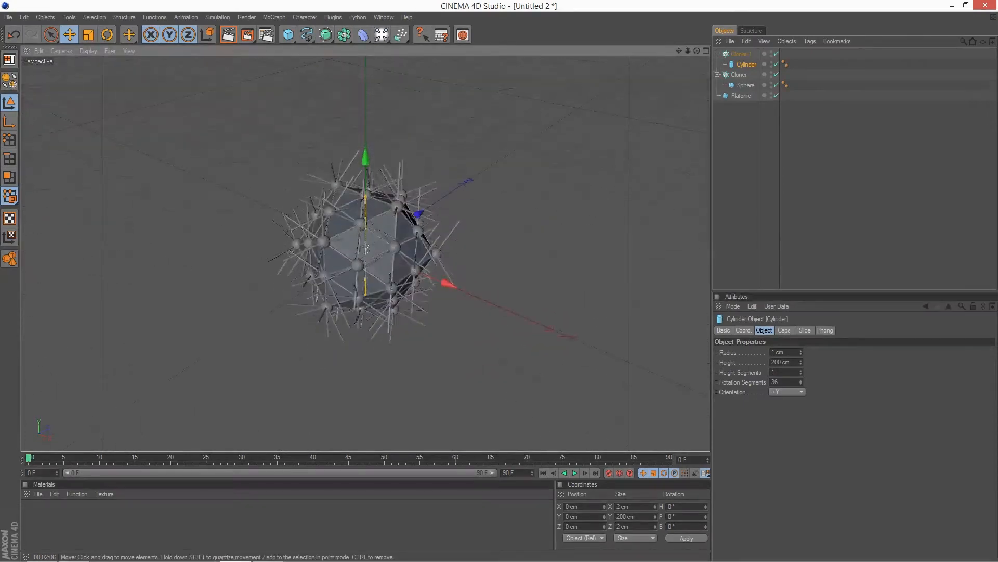
Step: Enable Scale on Edge for the cylinder Cloner and set its Edge Scale to 100%
left_click(741, 95)
left_click(746, 64)
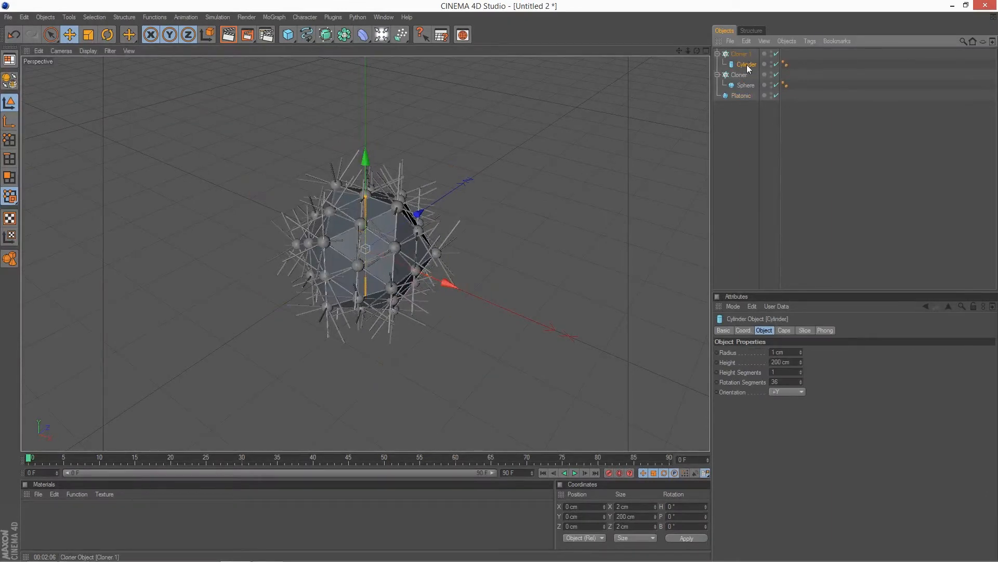
left_click(740, 55)
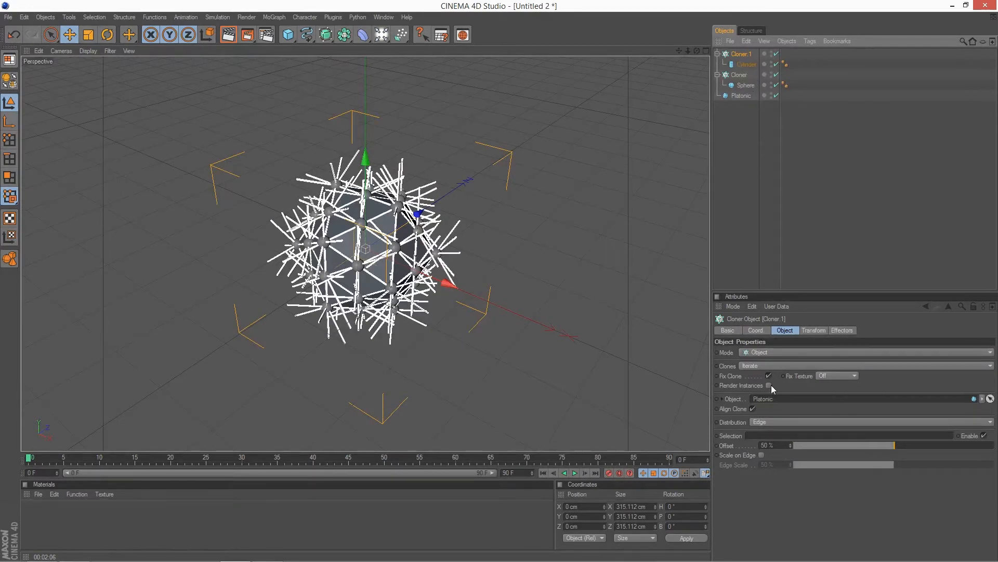
left_click(763, 457)
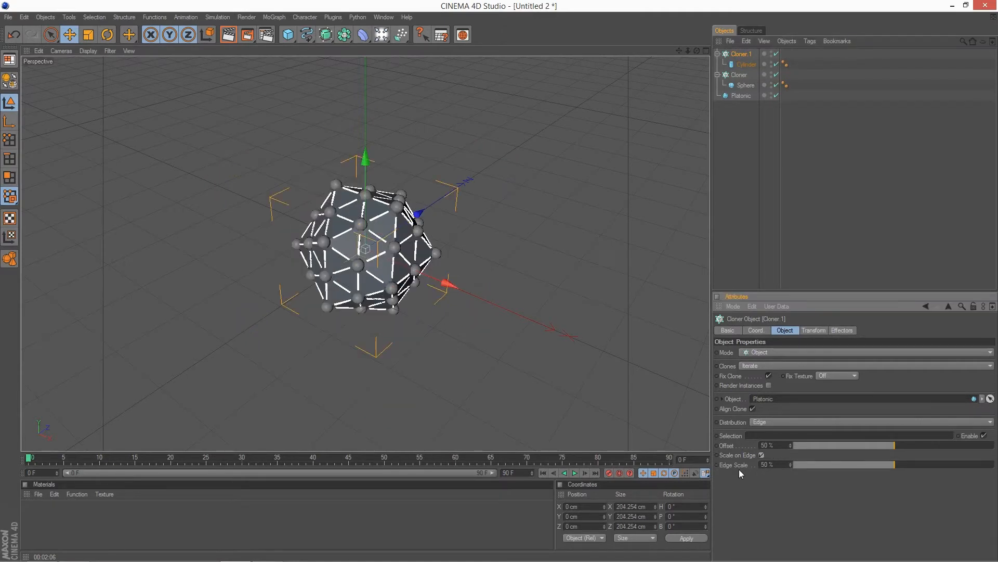
left_click_drag(864, 464, 997, 462)
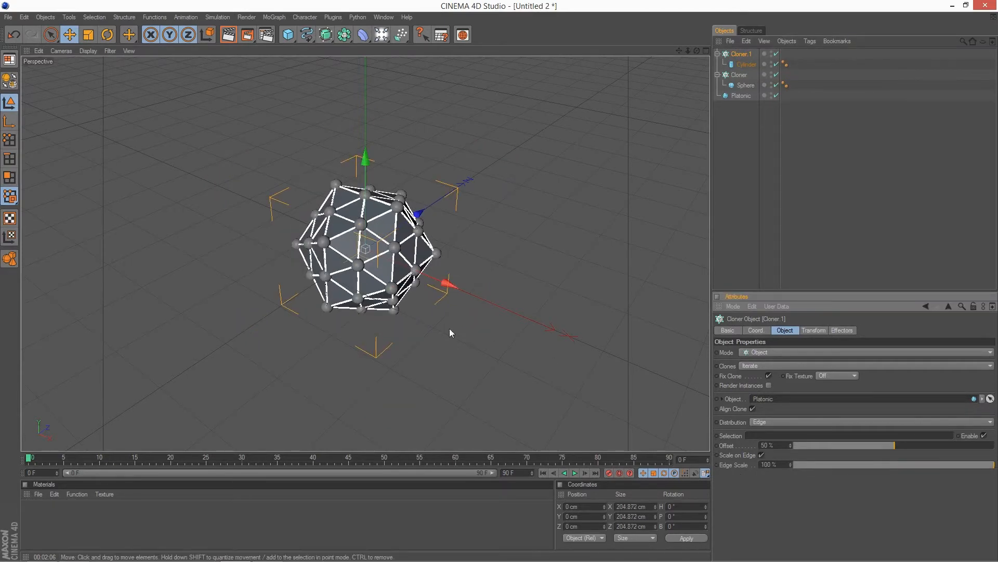
Step: Reduce the cloned Sphere's radius to 5 cm
left_click_drag(439, 313, 521, 259, "alt")
left_click(521, 259)
left_click_drag(432, 293, 504, 278, "alt")
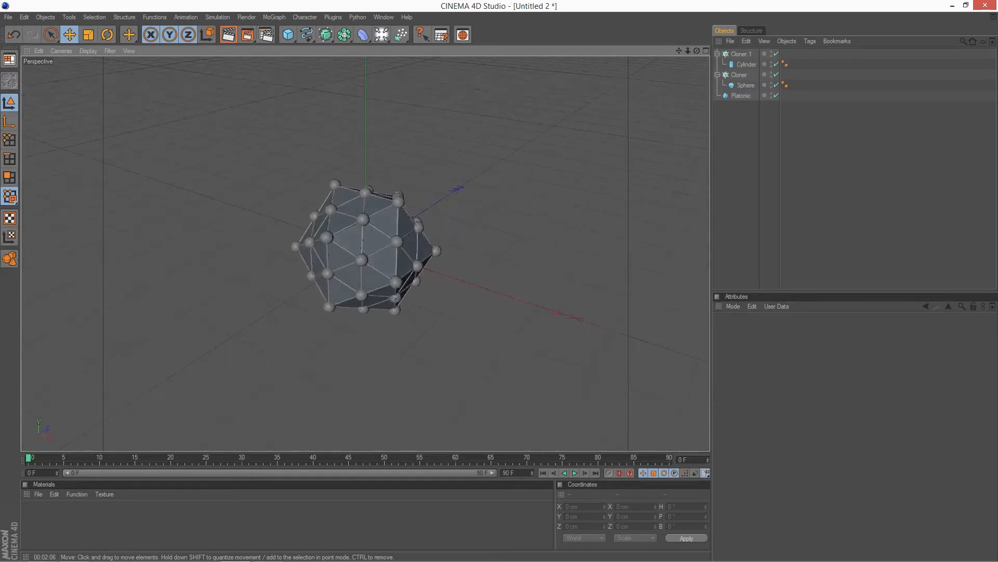
scroll(345, 255, "up", 5)
left_click_drag(344, 255, 516, 185, "alt")
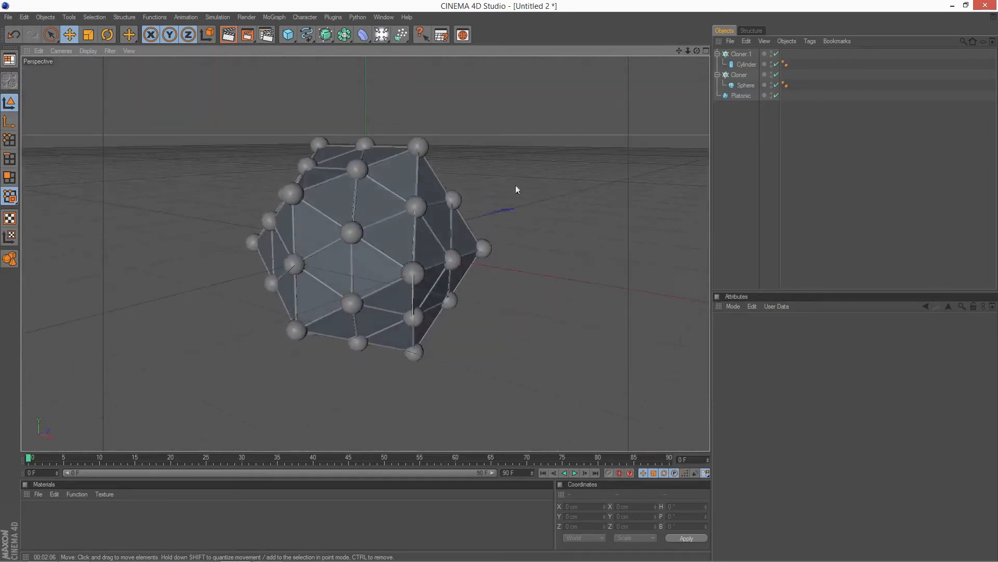
left_click(746, 84)
double_click(775, 352)
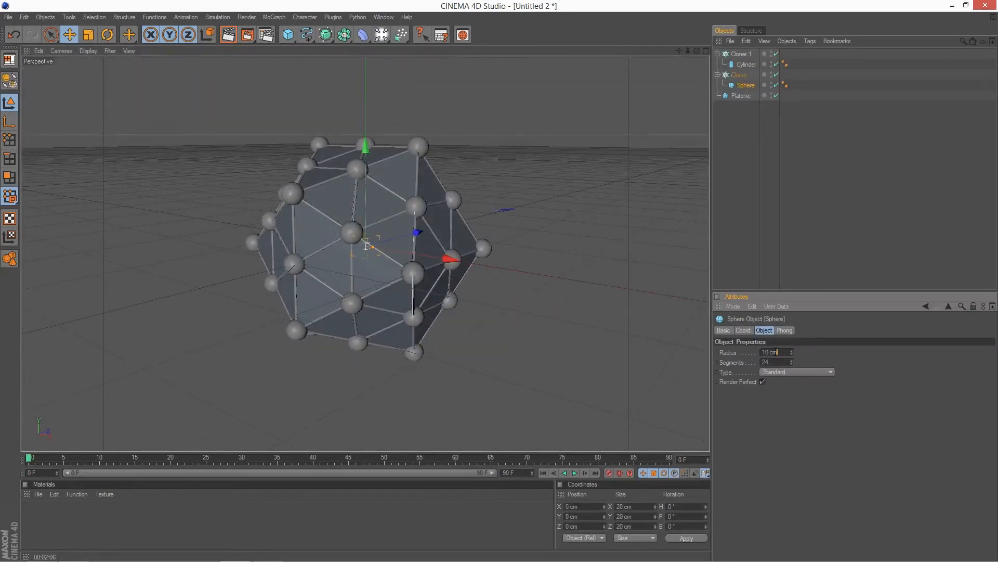
type("5")
key("Return")
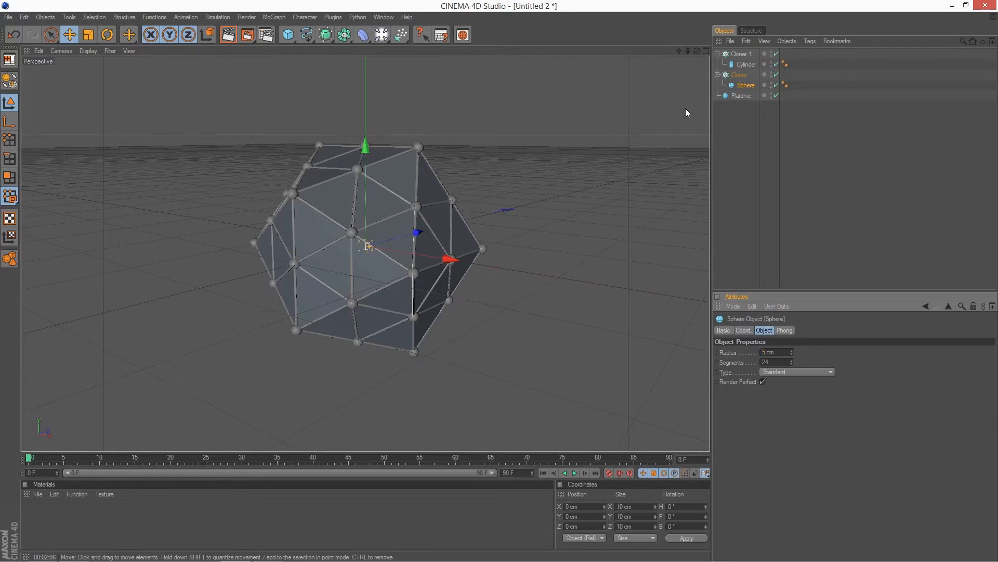
Step: Set the cloned Sphere's radius to 4 cm
left_click(747, 64)
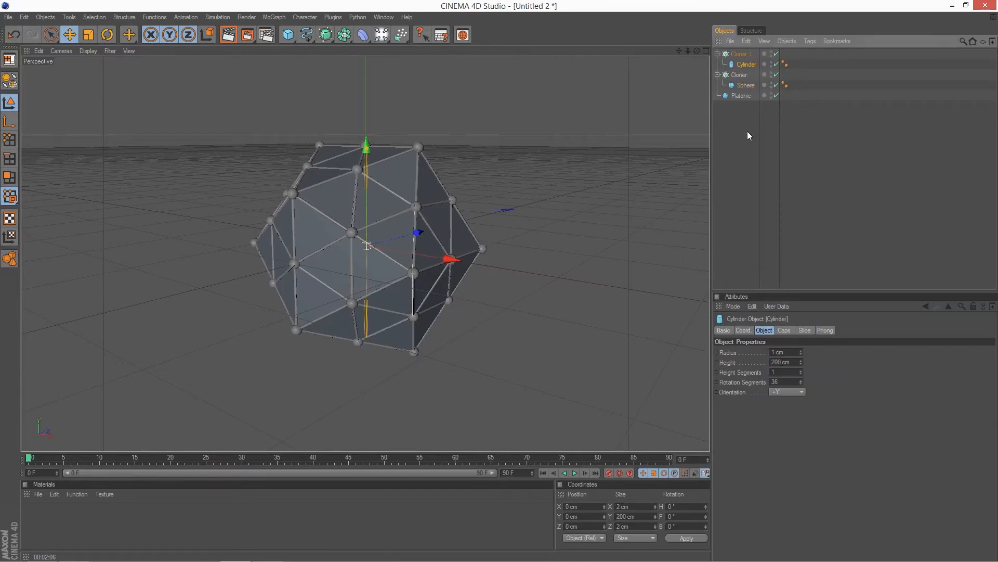
left_click(746, 85)
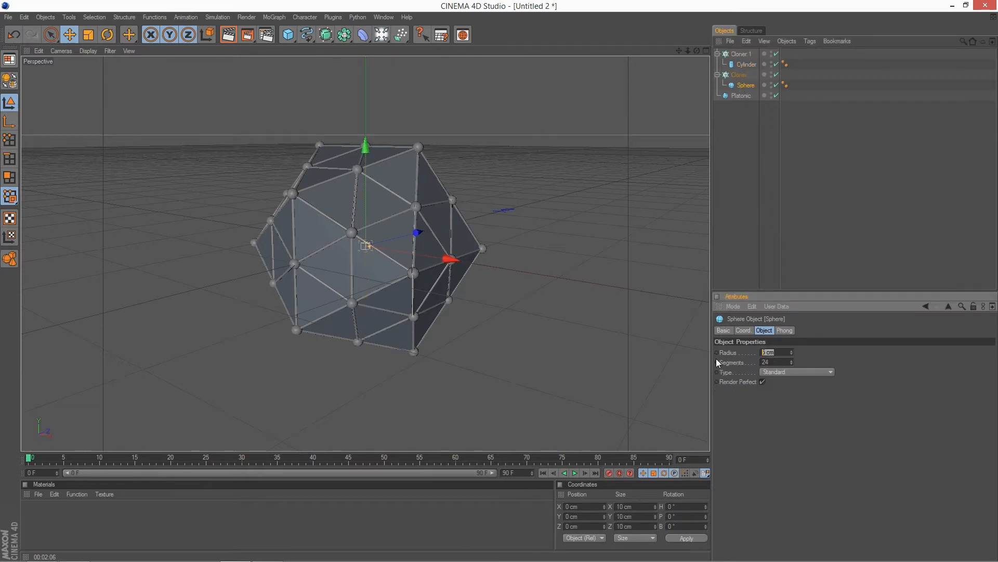
type("4")
key("Return")
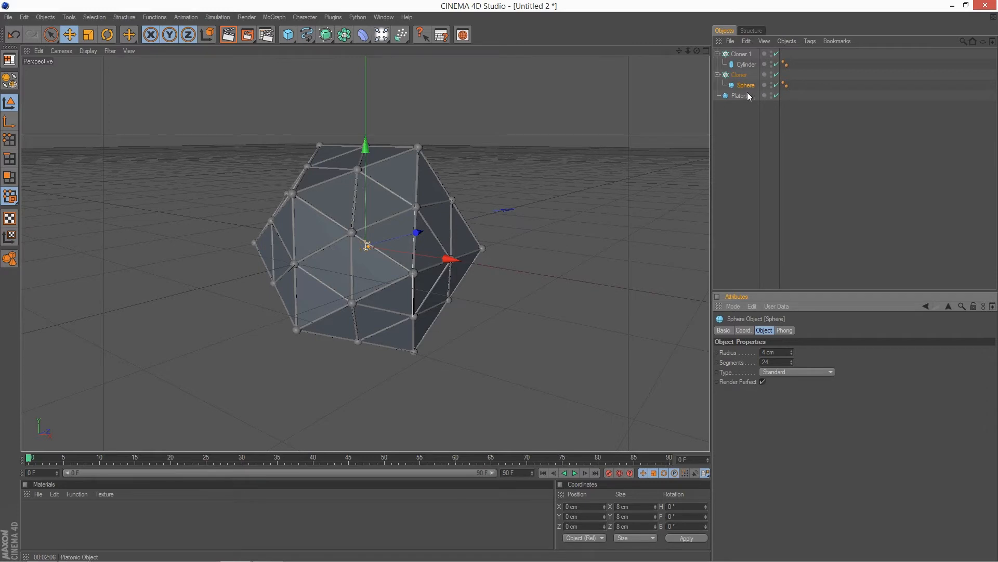
Step: Add a Displacer deformer and place it as a child of the Platonic object
mouse_move(290, 268)
left_mouse_down("alt")
mouse_move(305, 266)
mouse_move(240, 276)
mouse_move(273, 289)
mouse_move(280, 270)
left_mouse_up("alt")
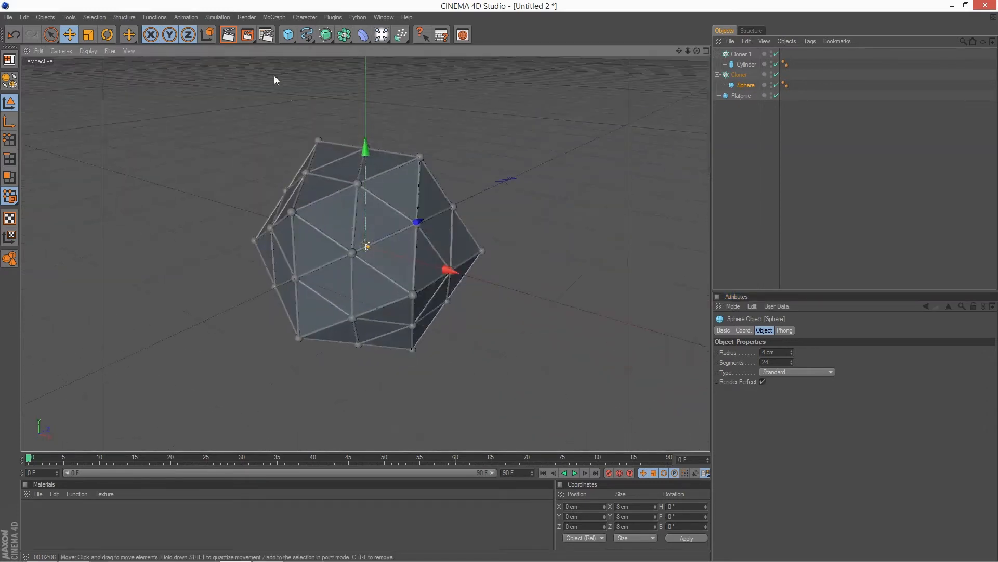
left_click(274, 17)
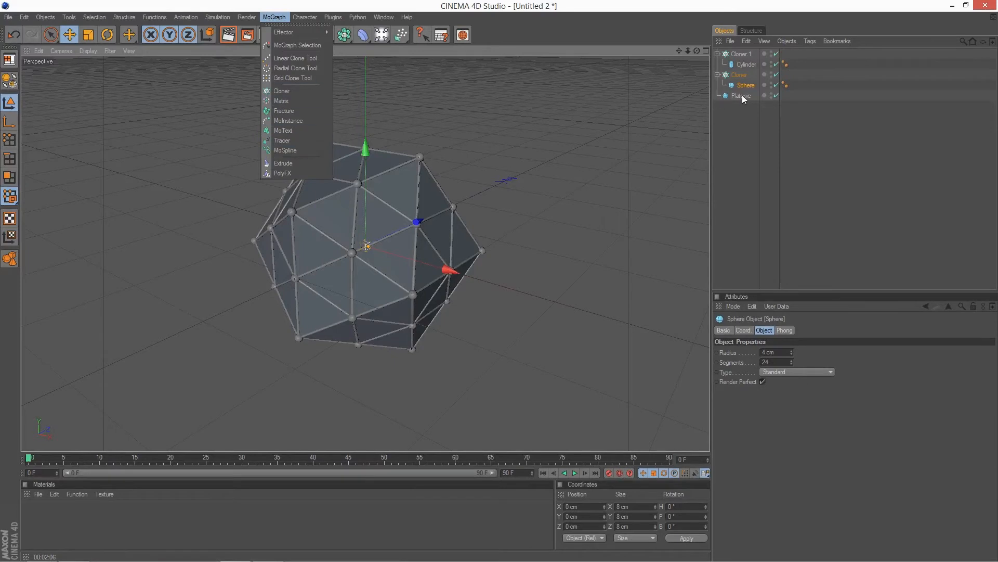
key("Escape")
left_click(363, 35)
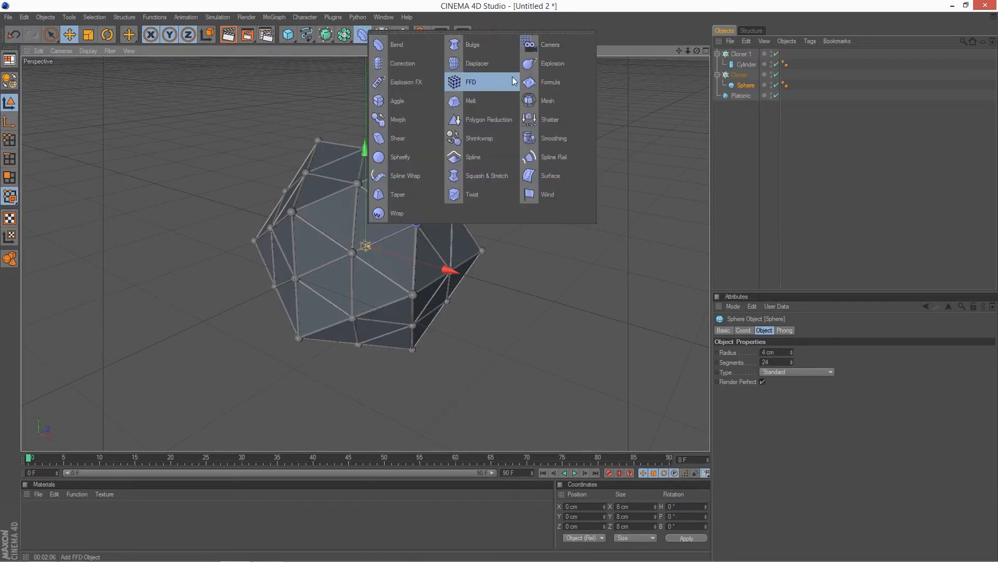
left_click(494, 68)
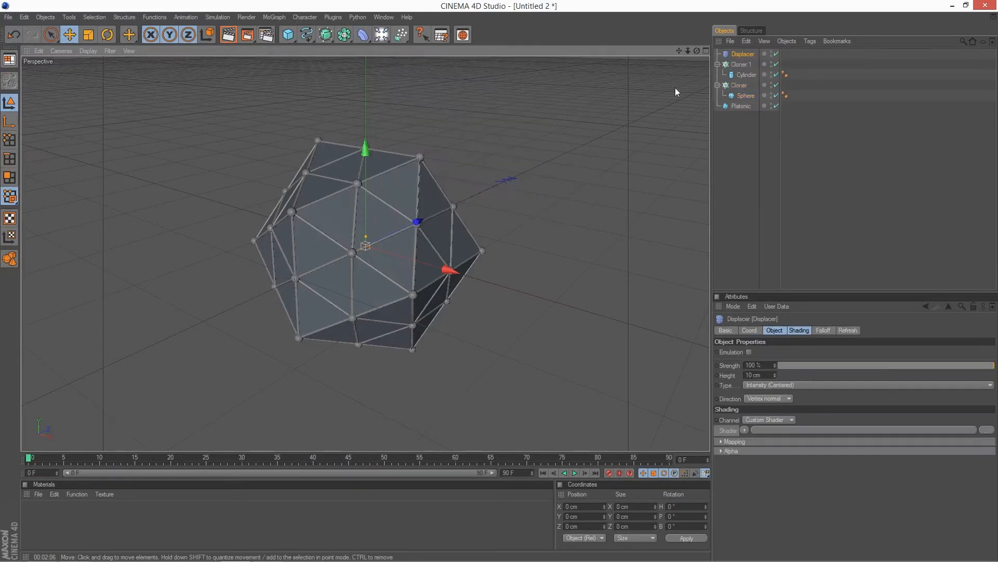
left_click_drag(739, 54, 742, 107)
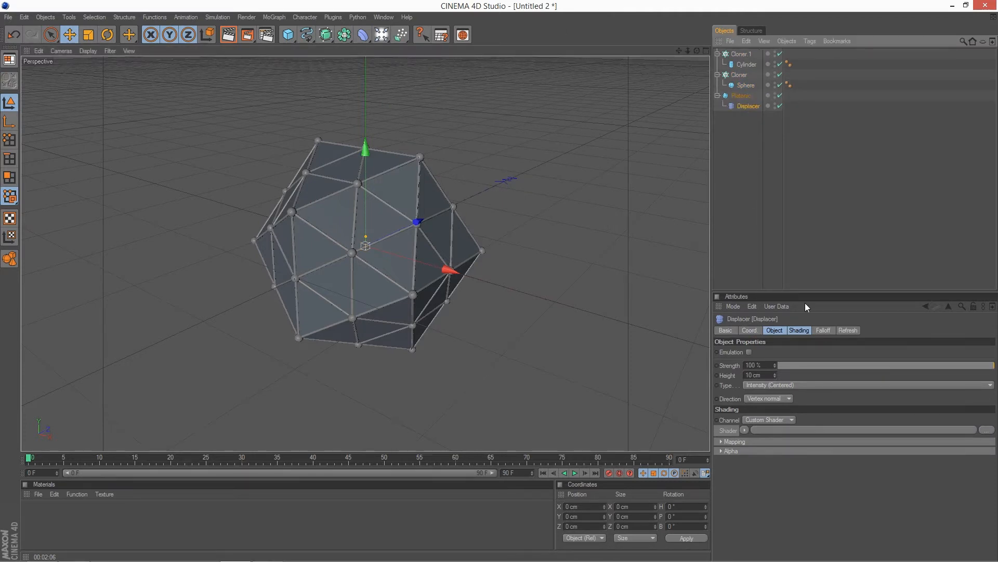
Step: Assign a Noise shader to the Displacer's shading channel
left_click(748, 122)
left_click(748, 108)
left_click(828, 331)
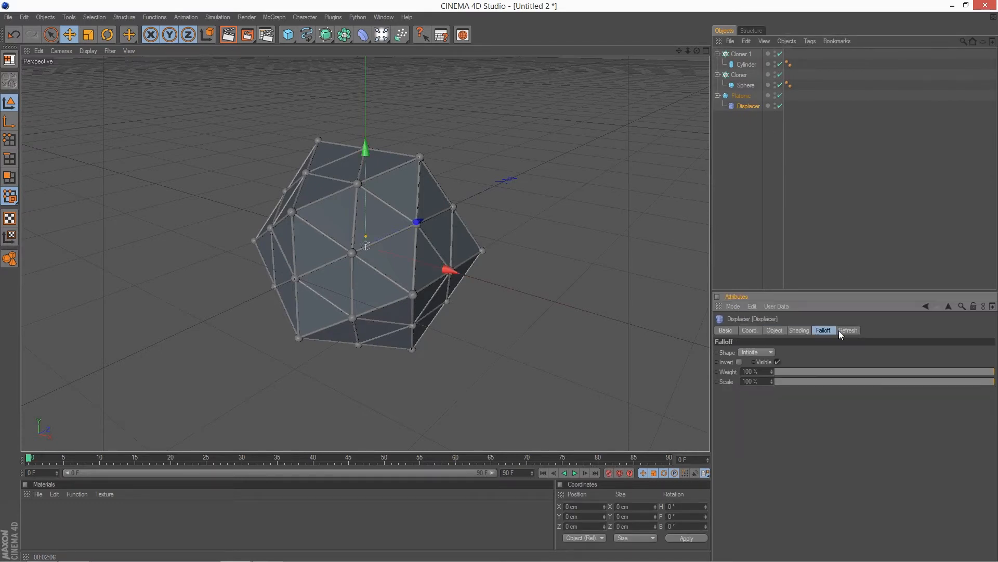
left_click(840, 330)
left_click(793, 331)
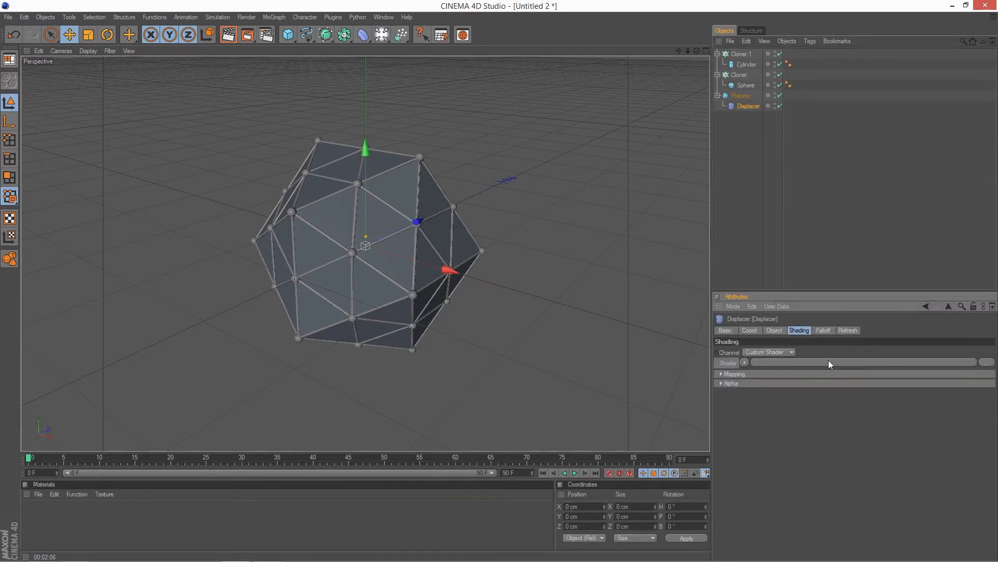
left_click(744, 362)
left_click(757, 238)
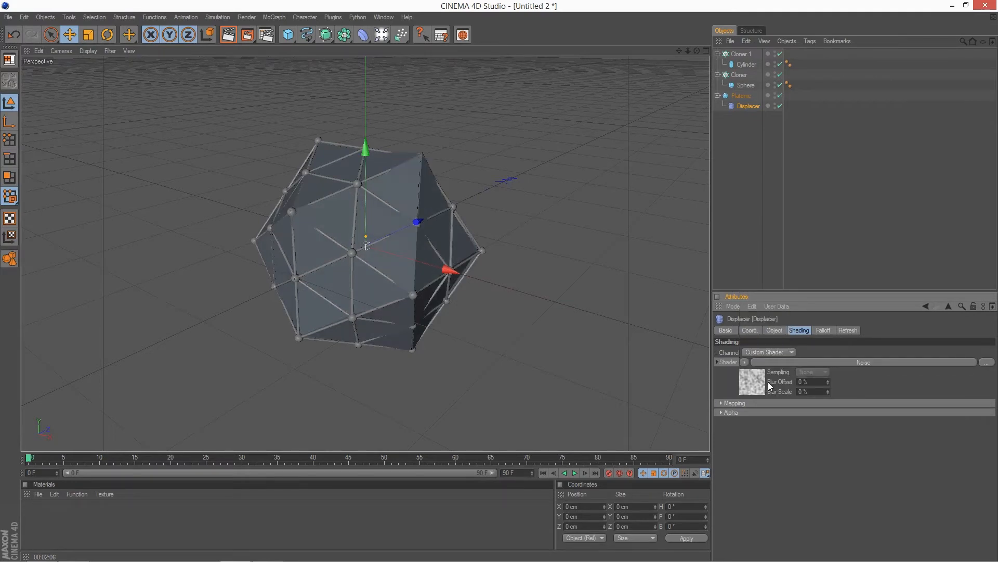
Step: Raise the Displacer's Strength to 868%
left_click(821, 331)
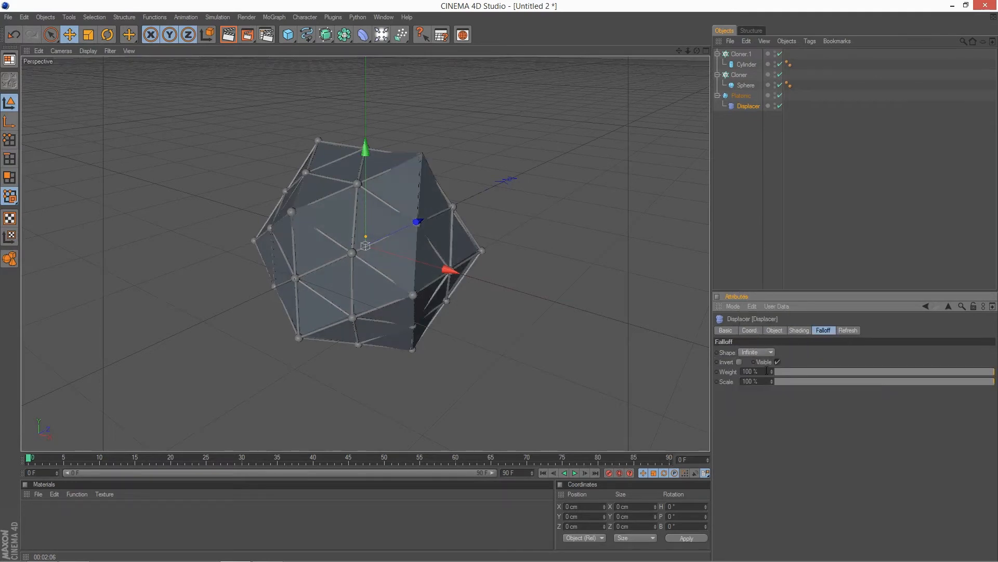
left_click(774, 331)
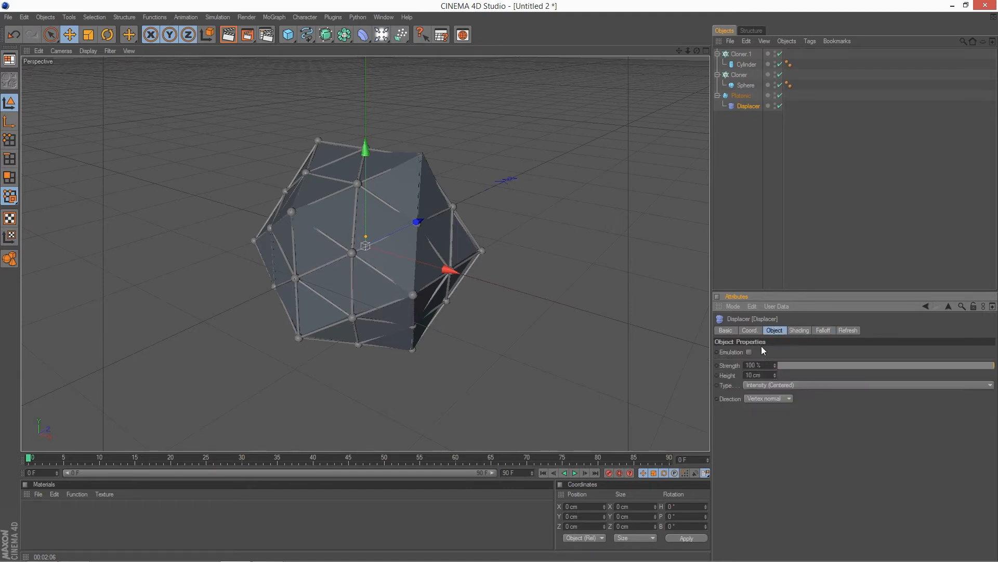
left_click_drag(774, 366, 774, 194)
left_click_drag(613, 216, 541, 265, "alt")
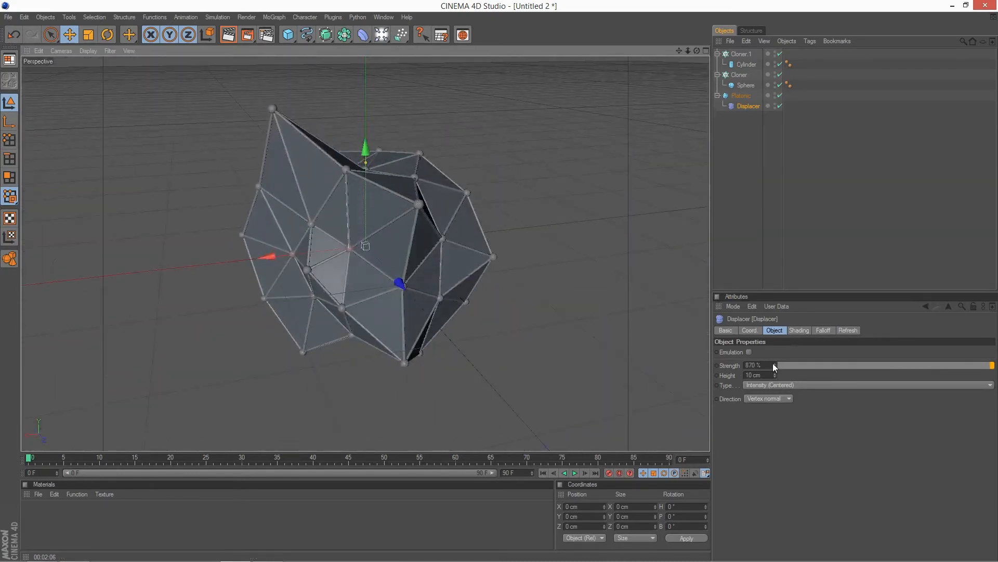
left_click_drag(775, 365, 774, 366)
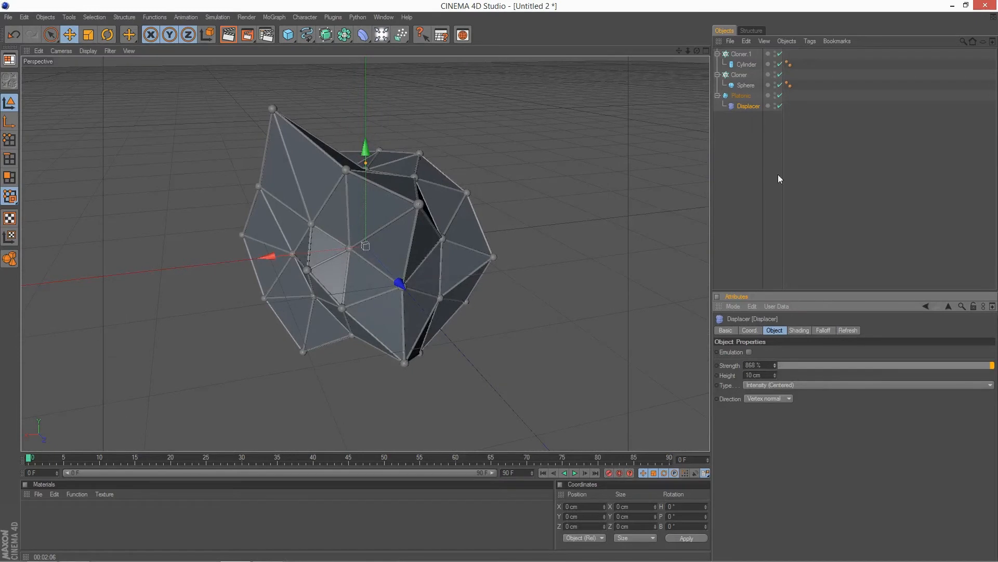
Step: Open the Displacer's Noise shader and try changing its Global Scale, undoing the change
left_click(747, 98)
left_click(748, 105)
left_click(800, 331)
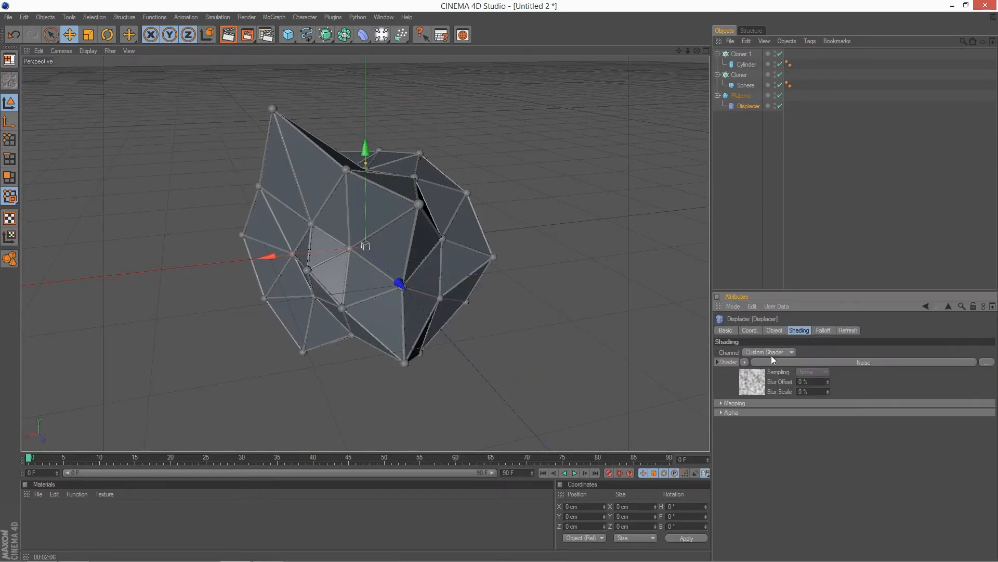
left_click(749, 380)
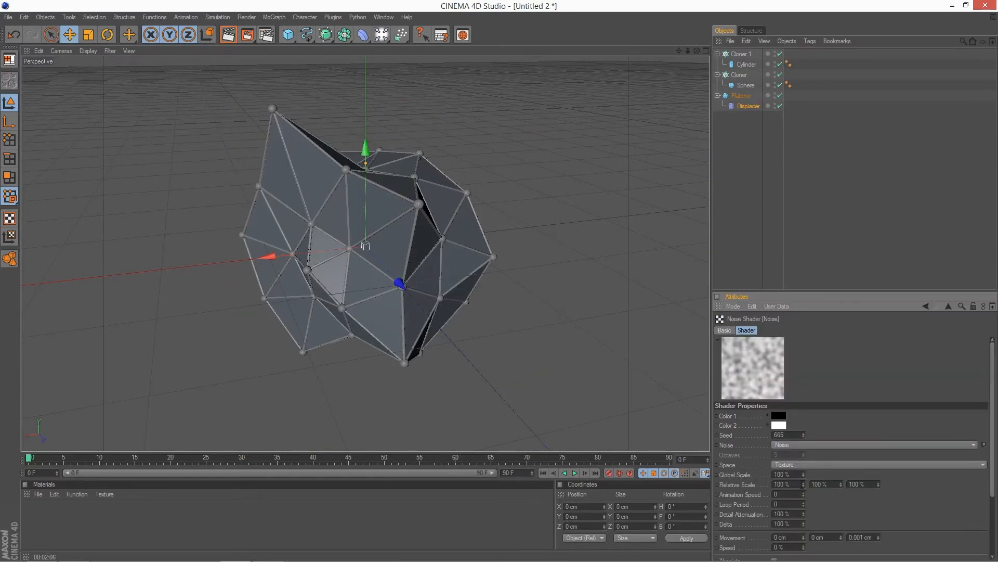
key("ctrl+z")
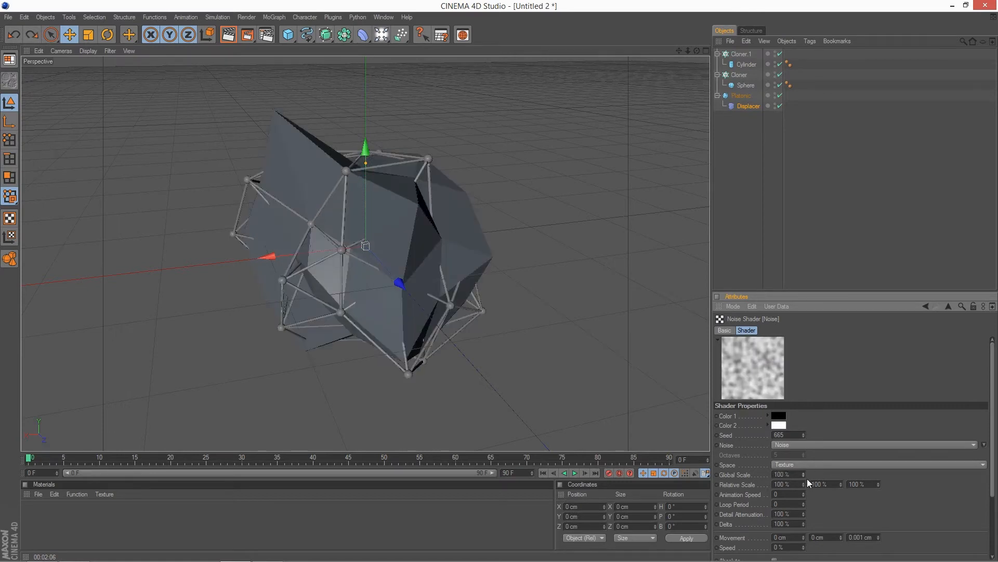
left_click_drag(804, 474, 804, 457)
key("ctrl+z")
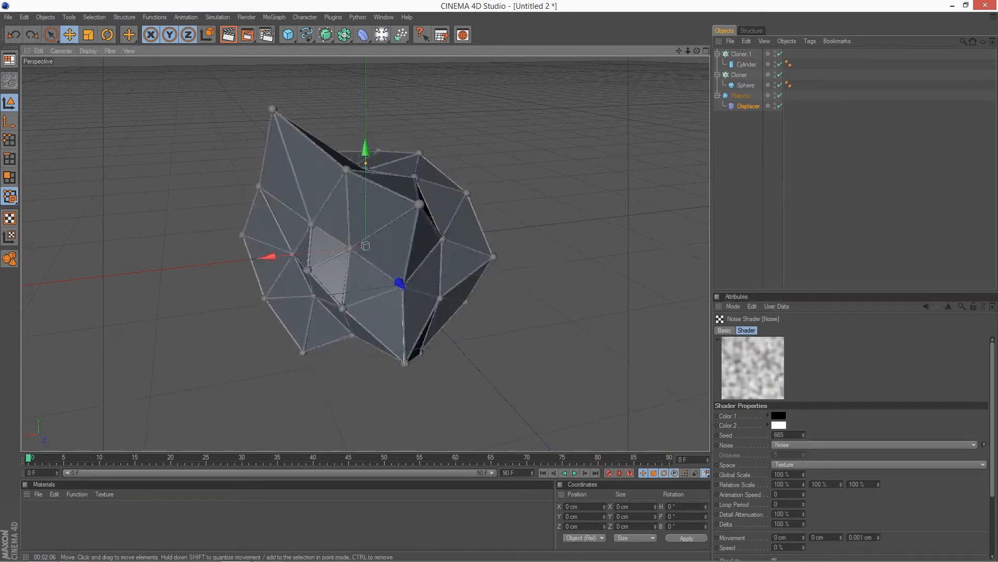
Step: Try a Low Clip of 43% on the Noise shader and undo it
left_click_drag(689, 326, 671, 334, "alt")
scroll(857, 514, "down", 3)
mouse_move(881, 515)
left_mouse_down()
mouse_move(856, 514)
mouse_move(873, 515)
left_mouse_up()
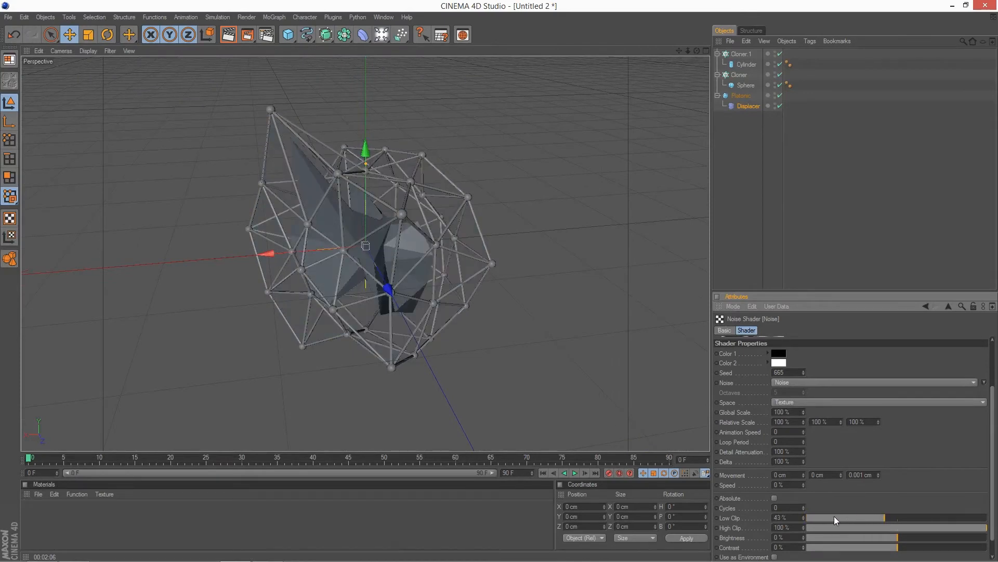
key("ctrl+z")
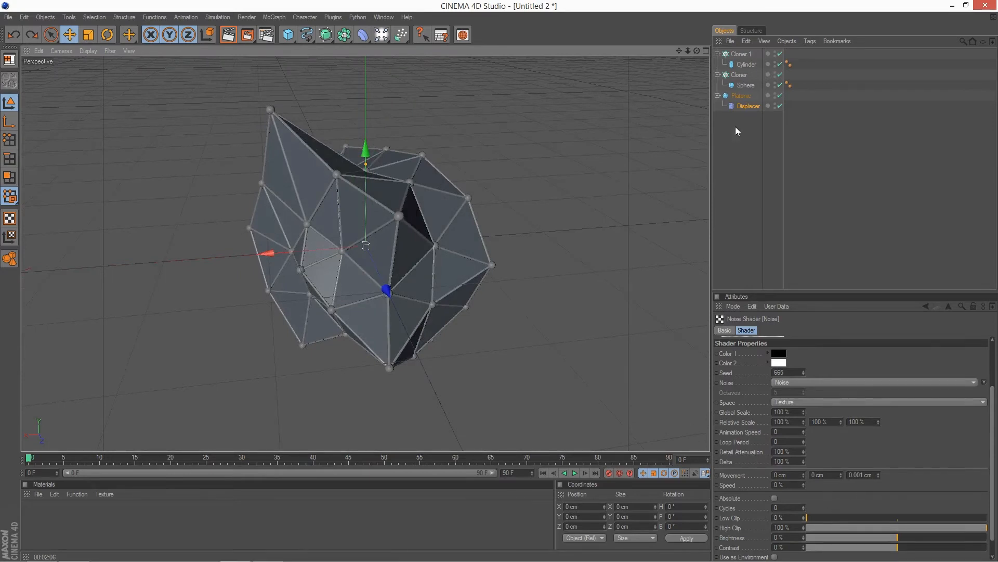
Step: Inspect the displaced Platonic mesh and its clones from other angles and render a preview of the perspective view
left_click(746, 106)
left_click_drag(592, 68, 421, 59, "alt")
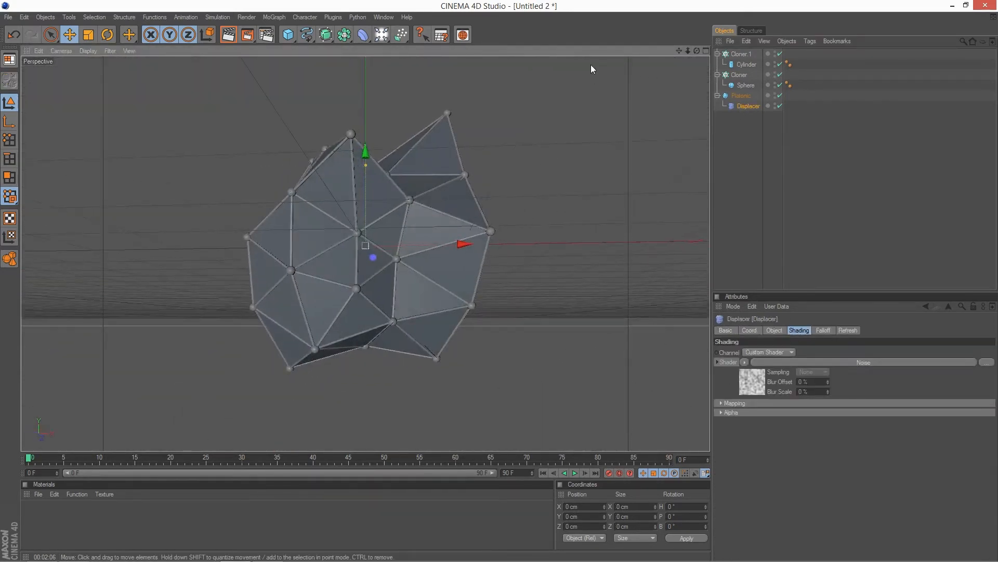
left_click(741, 96)
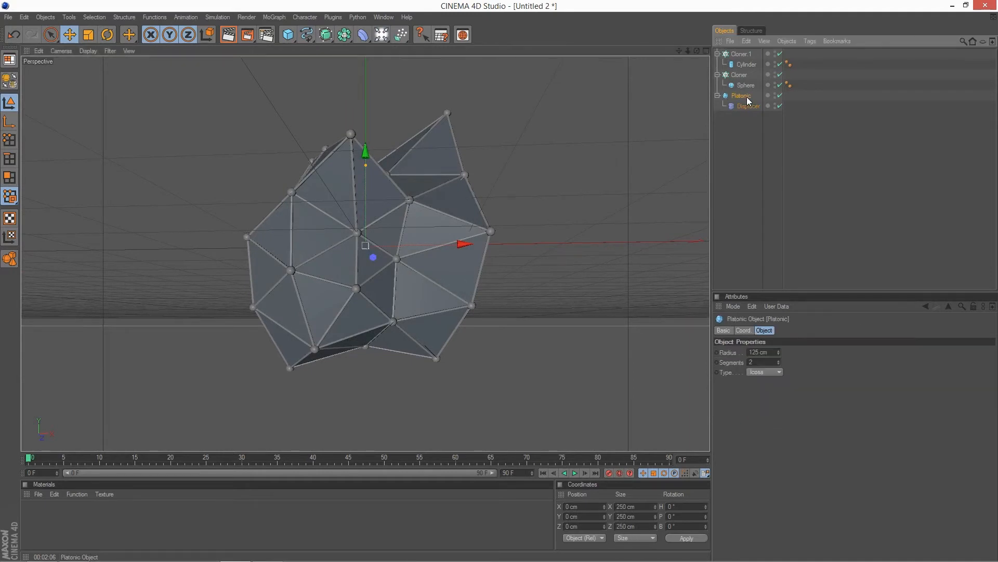
left_click(747, 106)
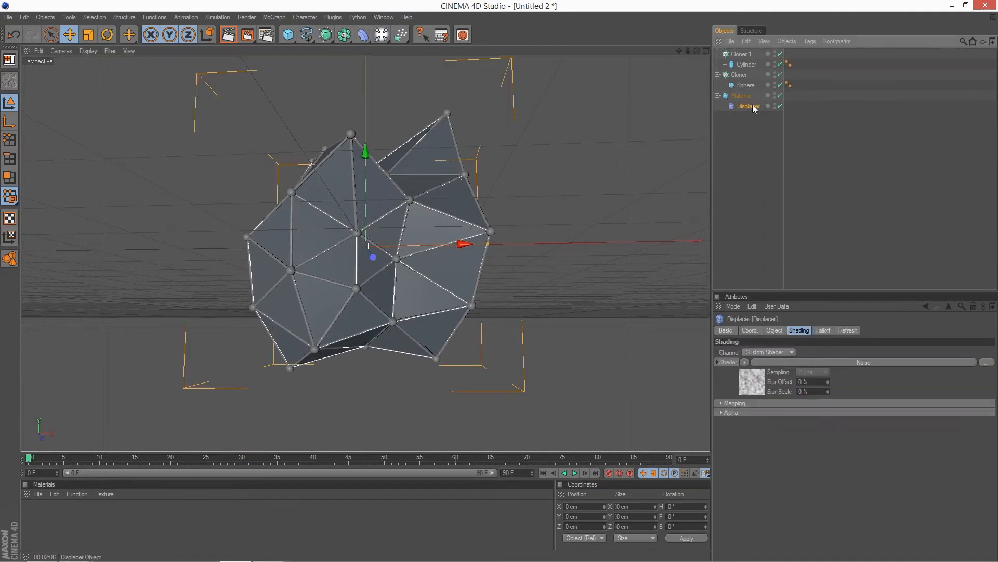
left_click(738, 54)
left_click(610, 206)
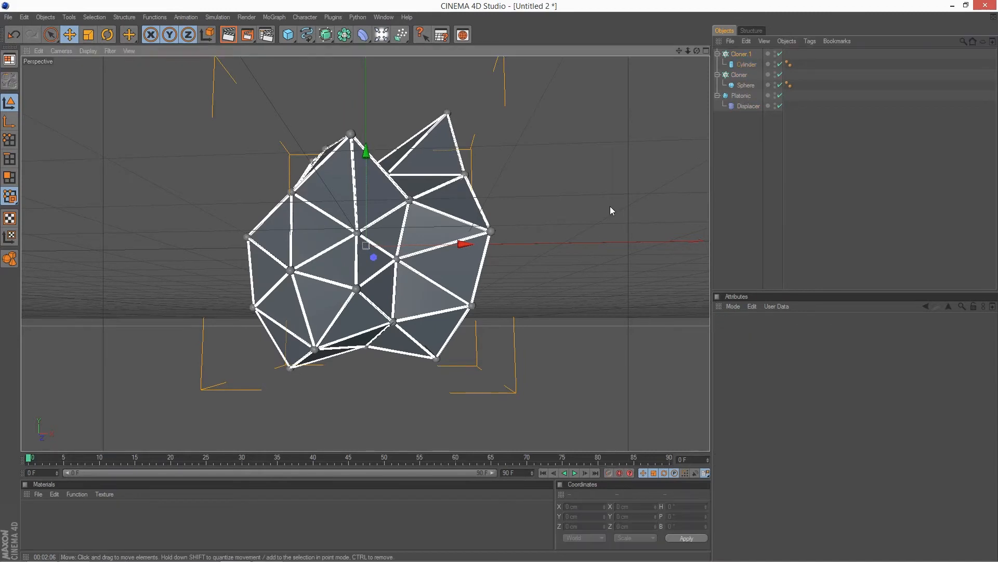
left_click_drag(610, 206, 544, 250, "alt")
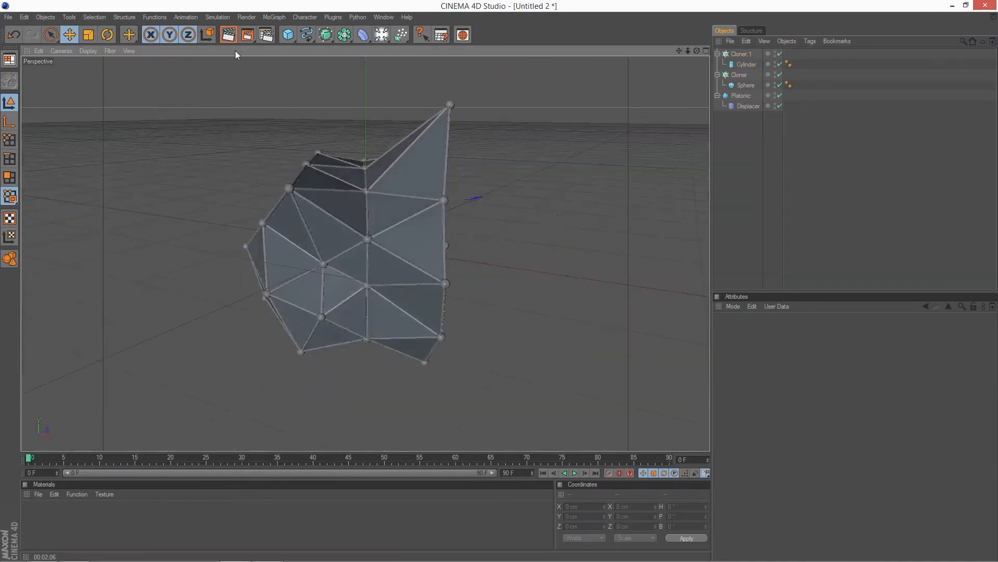
left_click(228, 35)
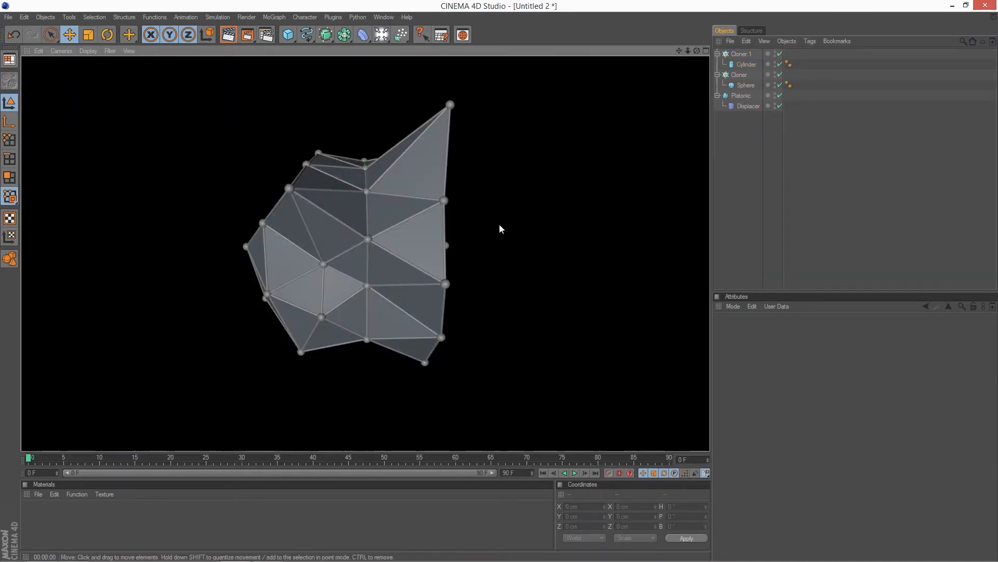
left_click(470, 250)
Step: Create a new material and set its color to pure white, RGB 255, 255, 255
double_click(60, 523)
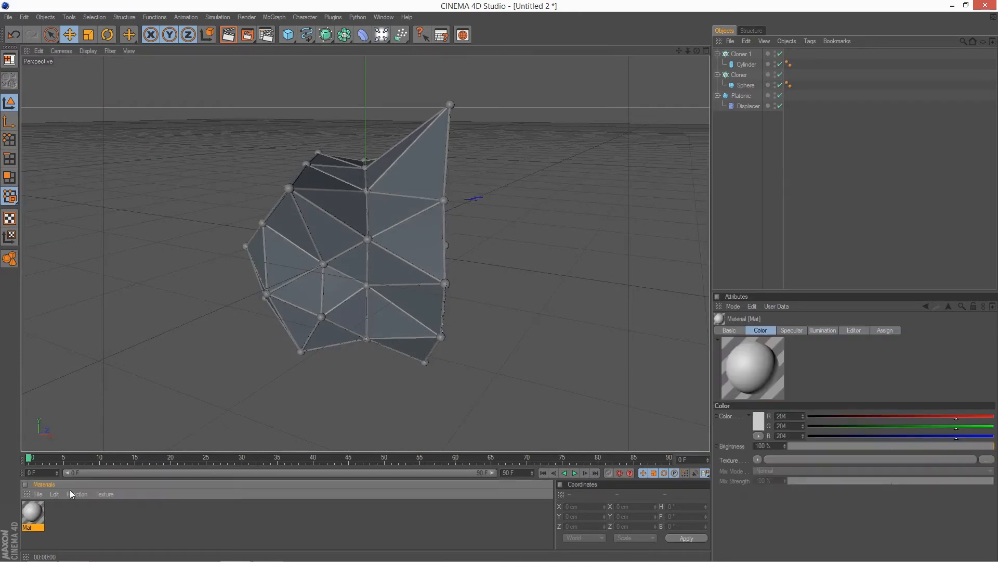
double_click(41, 512)
left_click(167, 179)
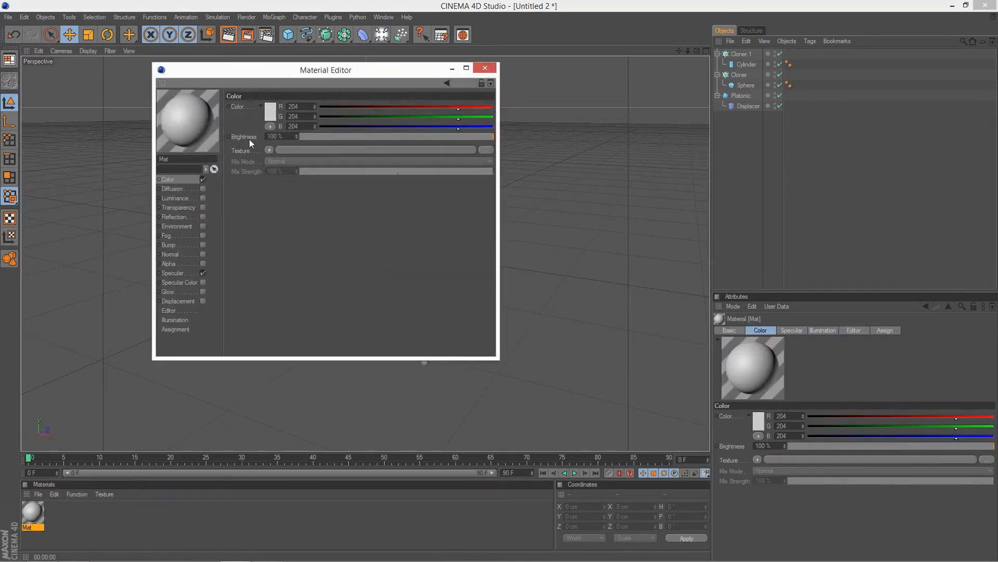
left_click(272, 111)
left_click(257, 163)
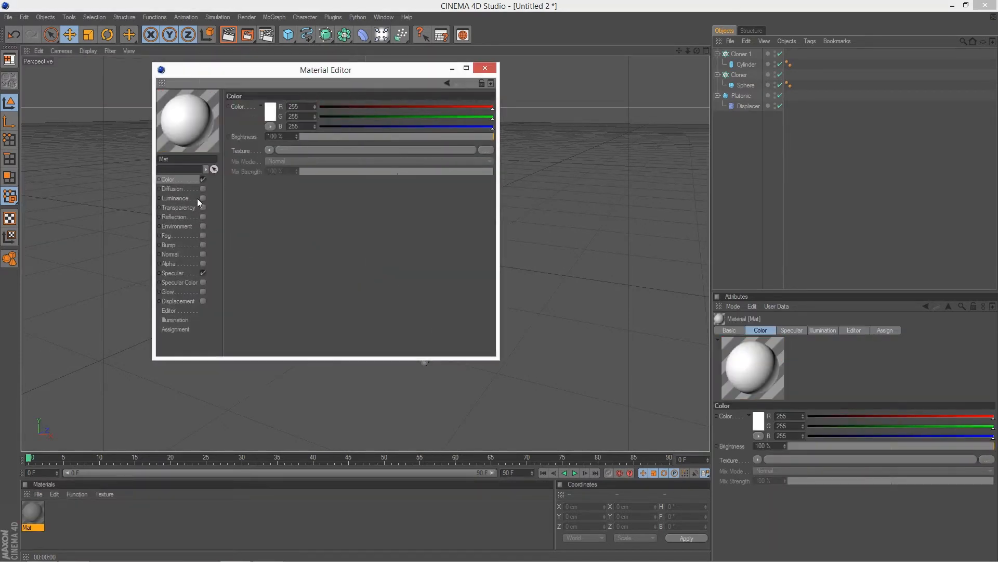
Step: Enable reflection on the white material with a Fresnel texture and a reflection brightness of about 57%
left_click(202, 217)
left_click(270, 159)
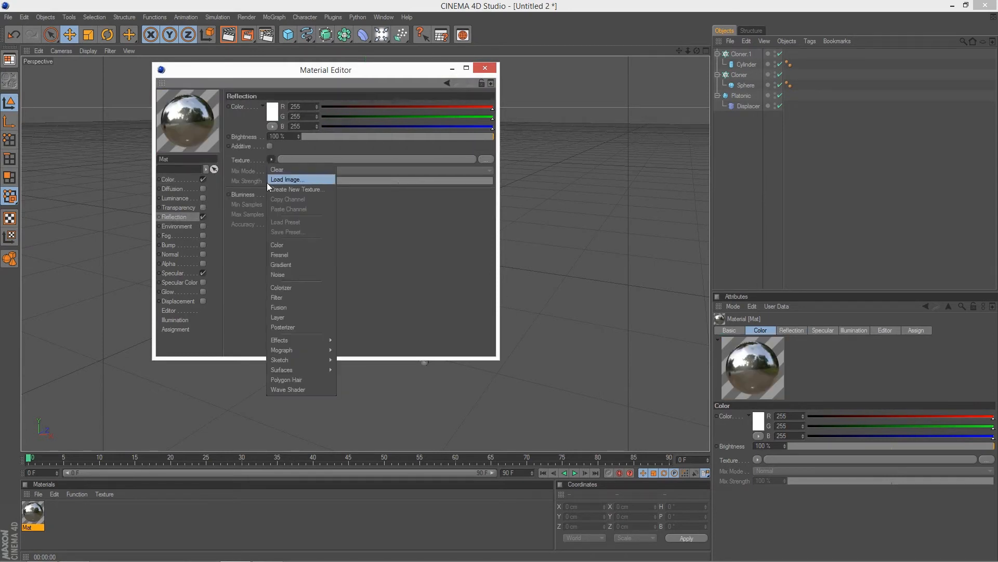
left_click(286, 255)
left_click(393, 137)
left_click_drag(393, 138, 412, 138)
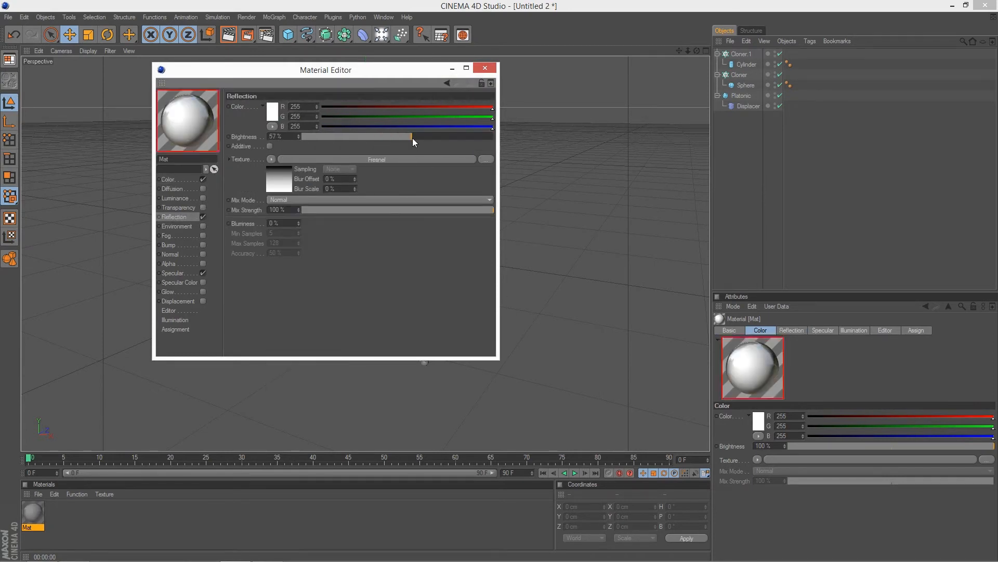
left_click(486, 69)
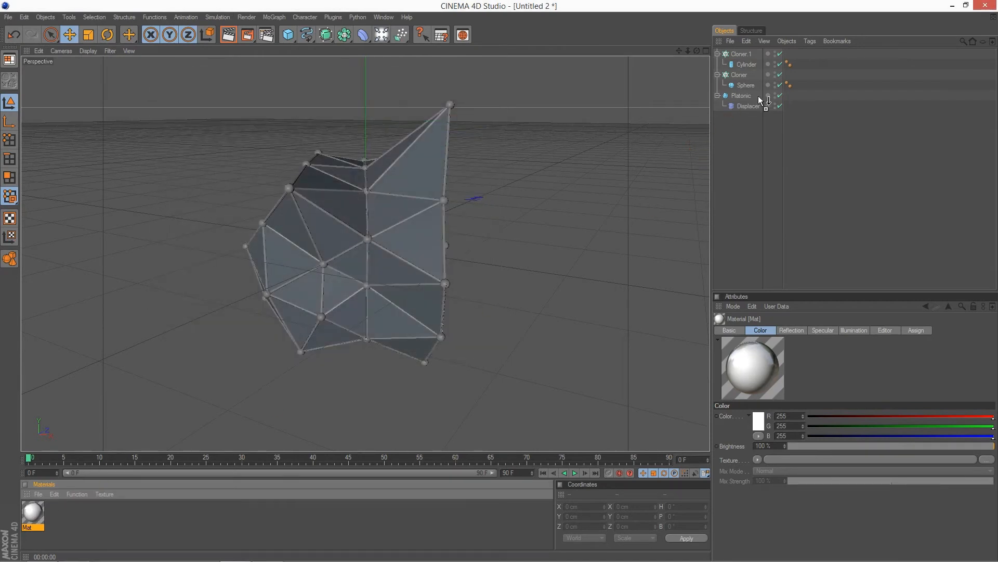
Step: Apply the white material to the cloner holding the sphere, and create a second material
left_click_drag(751, 77, 750, 75)
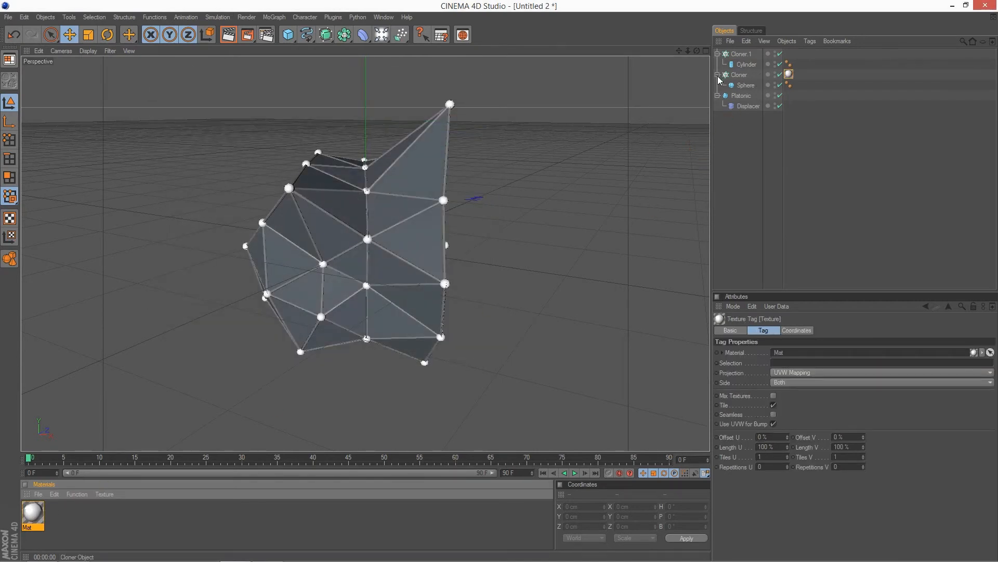
double_click(85, 537)
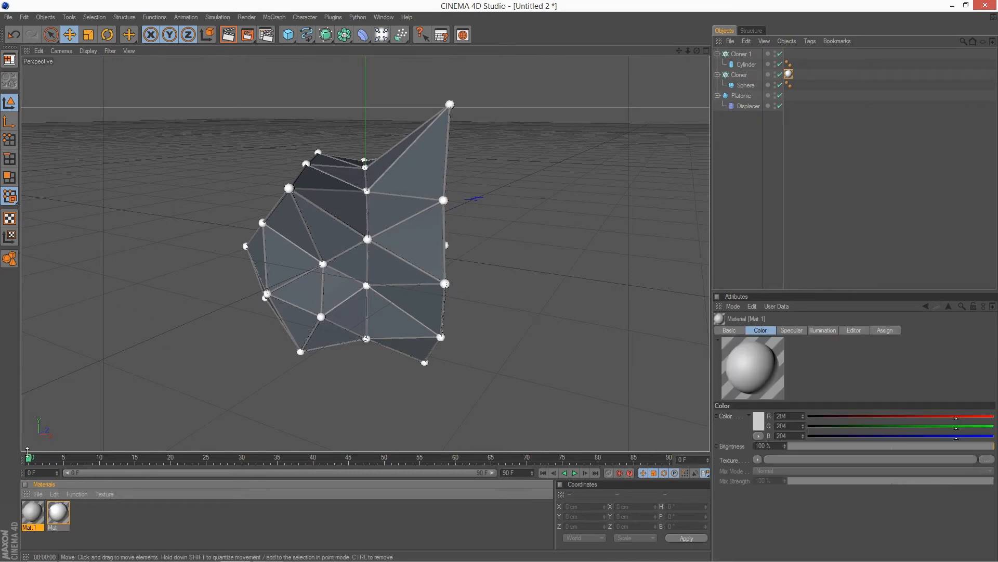
Step: Rename the cloner that holds the sphere as "Sphere Cloner"
right_click(740, 75)
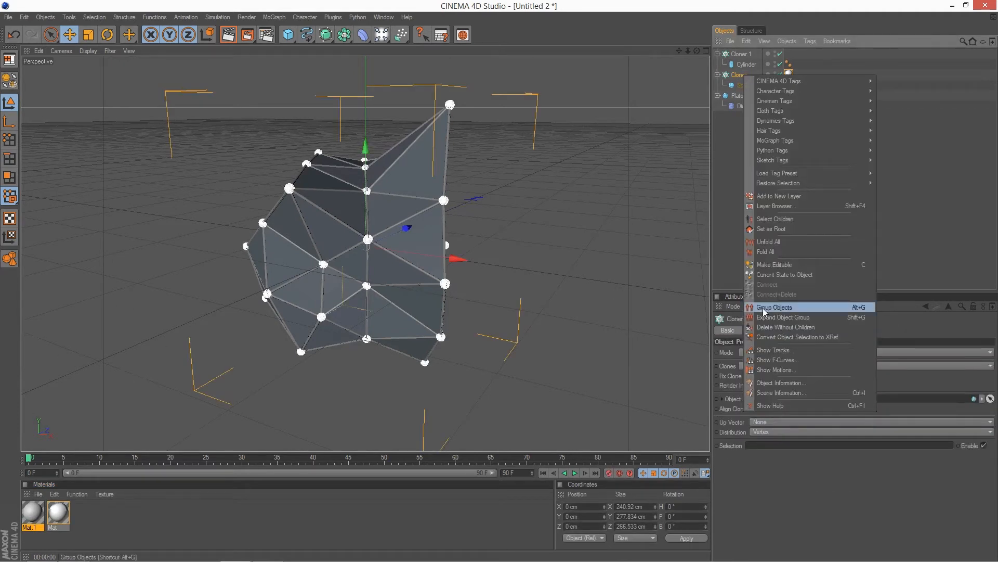
double_click(739, 76)
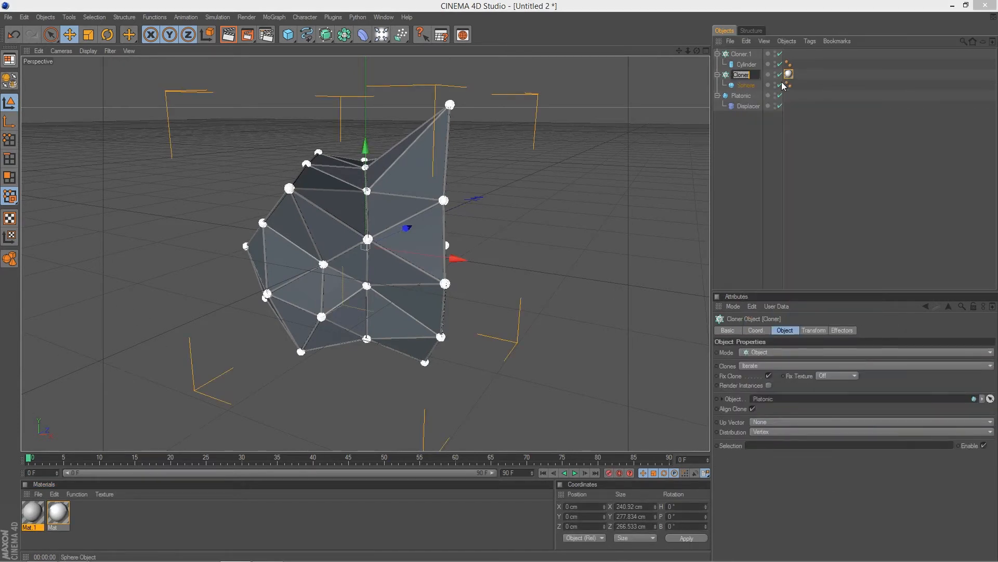
type("SPh")
type("ere Clone")
type("r")
key("Return")
Step: Rename the cloner that holds the cylinder as "Cylinder Cloner"
double_click(744, 54)
type("C")
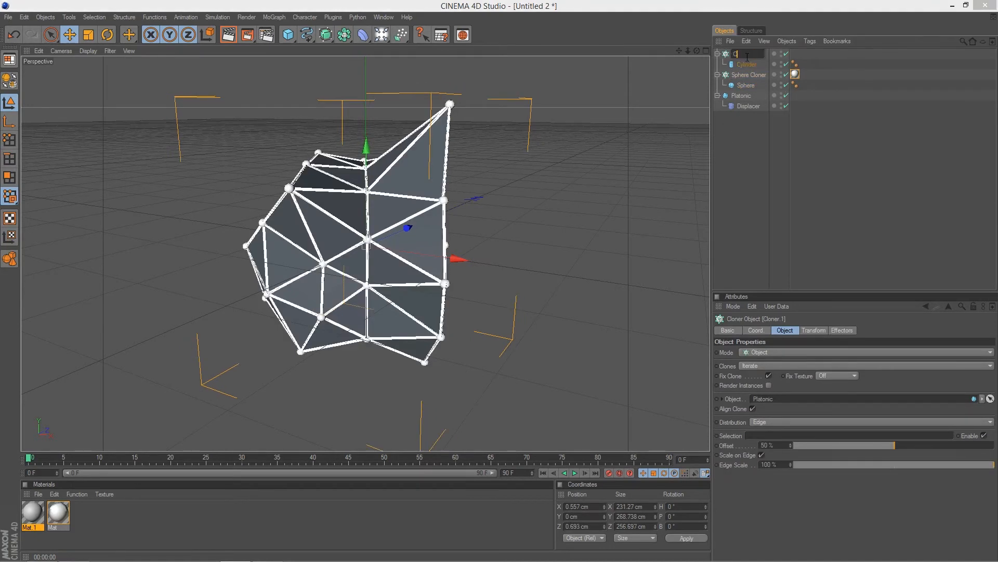
type("ylinder Cloner")
key("Return")
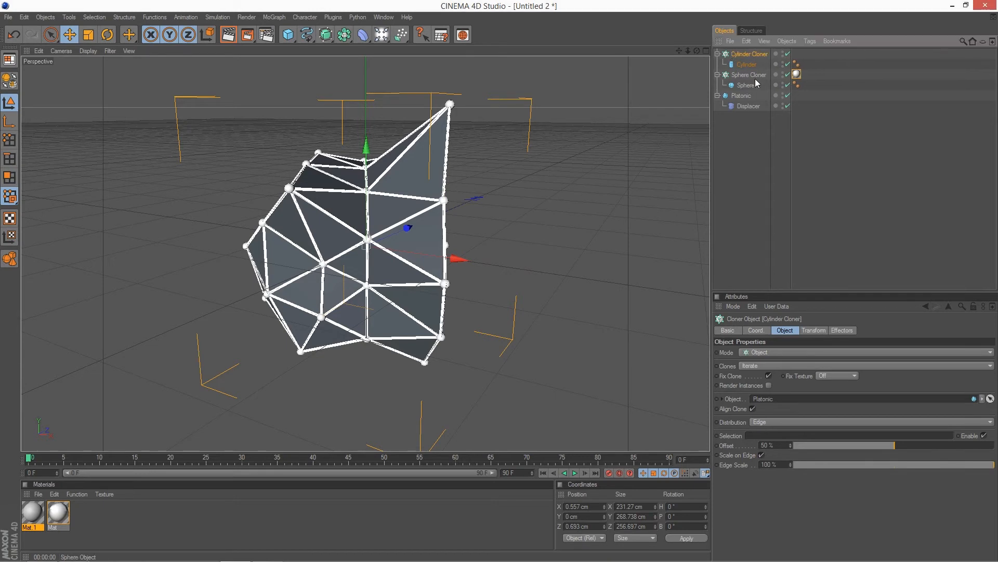
Step: Collapse the Platonic, Sphere Cloner and Cylinder Cloner hierarchies and clear the object selection
left_click(743, 95)
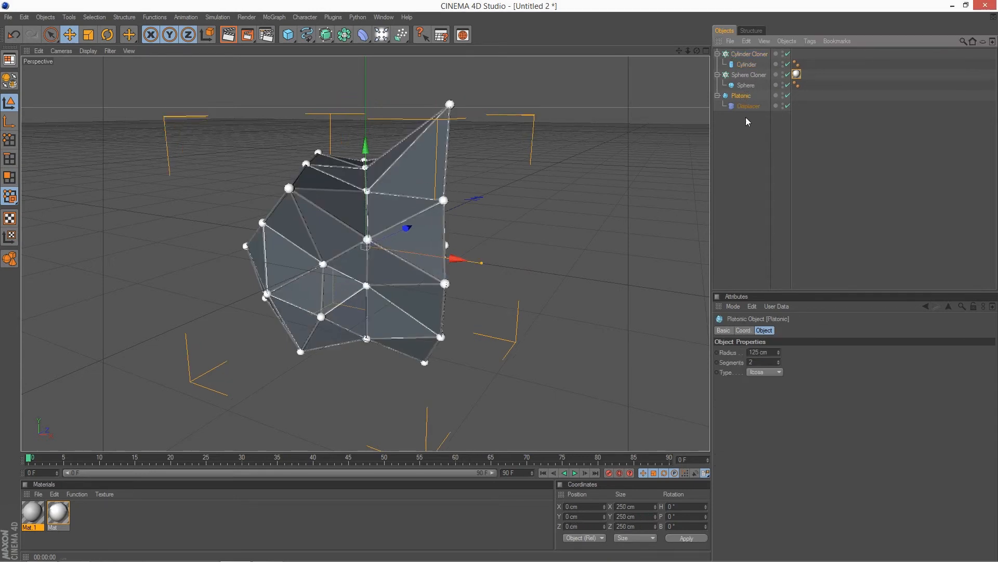
left_click(717, 96)
left_click(717, 75)
left_click(717, 54)
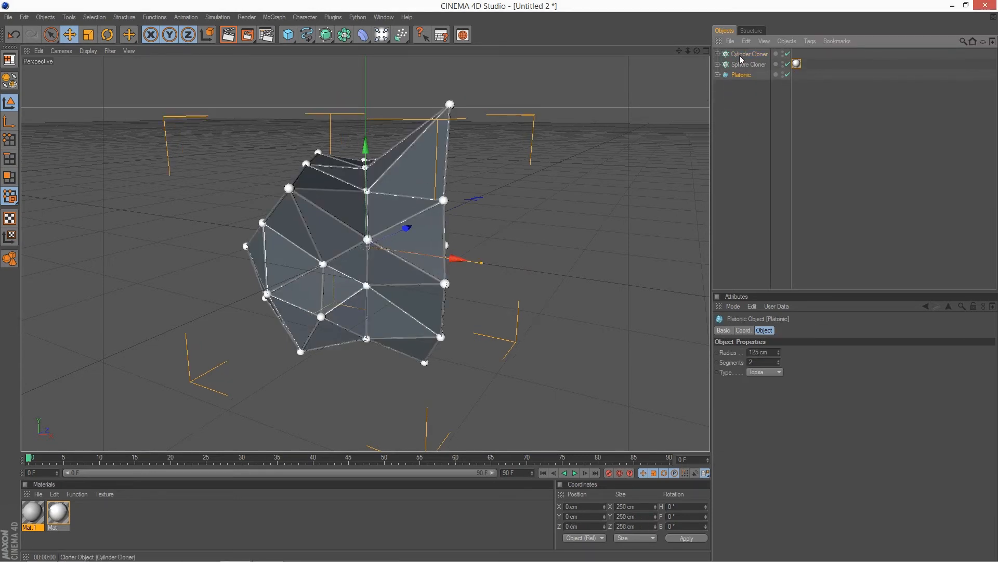
left_click(748, 54)
left_click(751, 211)
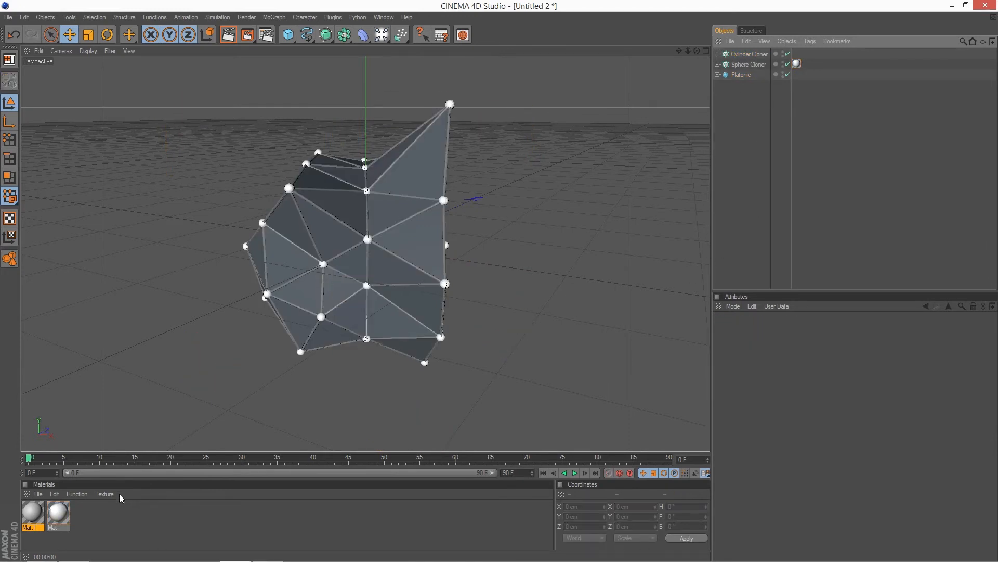
Step: Set the color of the Mat.1 material to dark grey, RGB 38, 38, 38
double_click(38, 521)
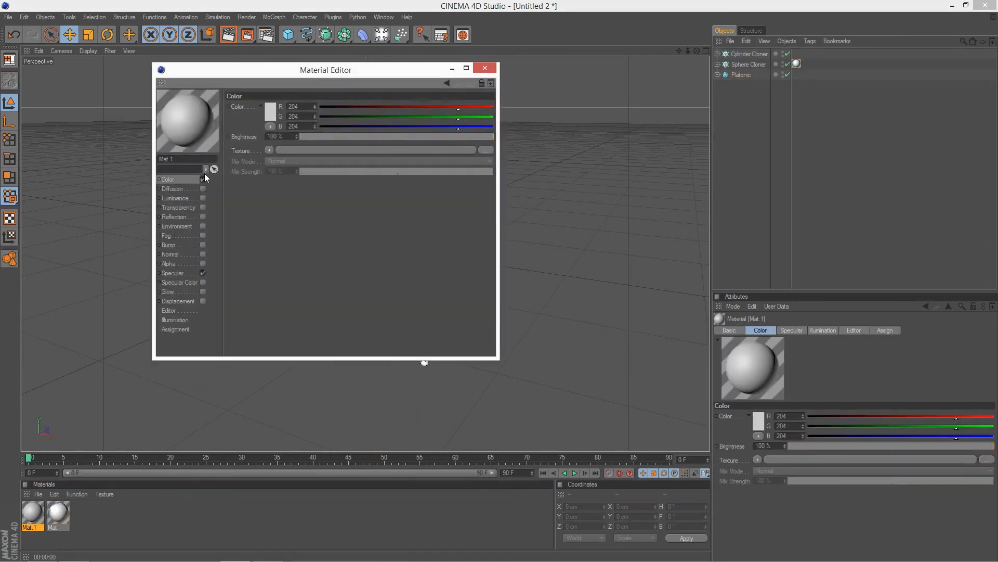
left_click(275, 110)
left_click_drag(218, 92, 212, 120)
left_click(257, 160)
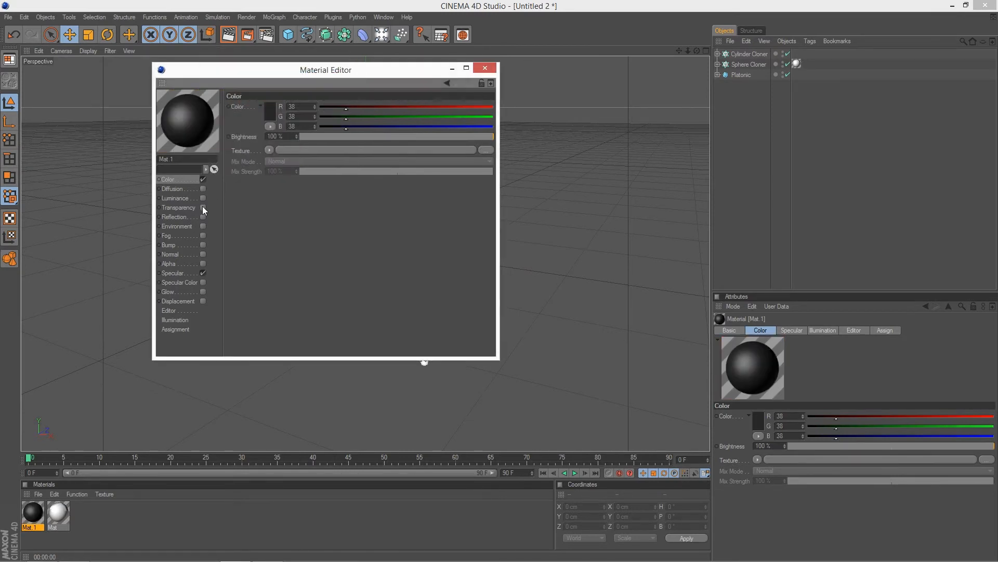
Step: Enable reflection on Mat.1 with a Fresnel texture and a reflection brightness of 81%
left_click(201, 217)
left_click(271, 159)
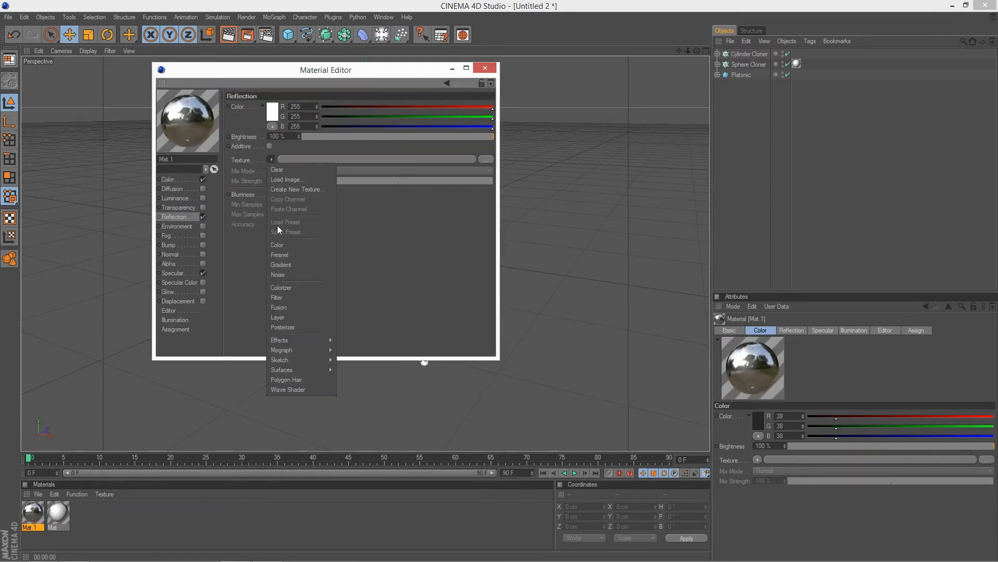
left_click(307, 264)
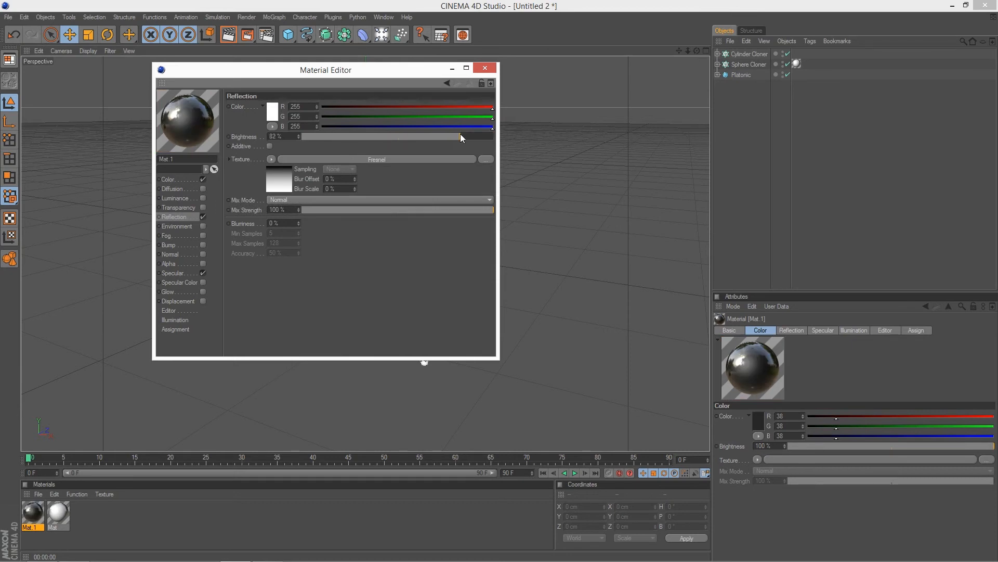
left_click_drag(460, 135, 457, 135)
Step: Put away the material editor and apply the dark Mat.1 material to the Platonic object
left_click(453, 68)
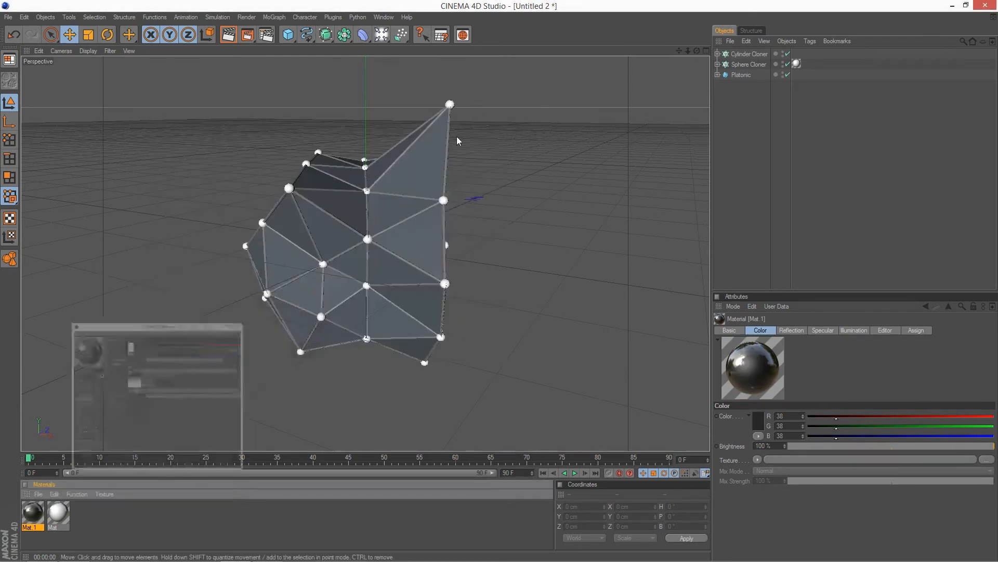
left_click(67, 553)
left_click_drag(36, 509, 743, 76)
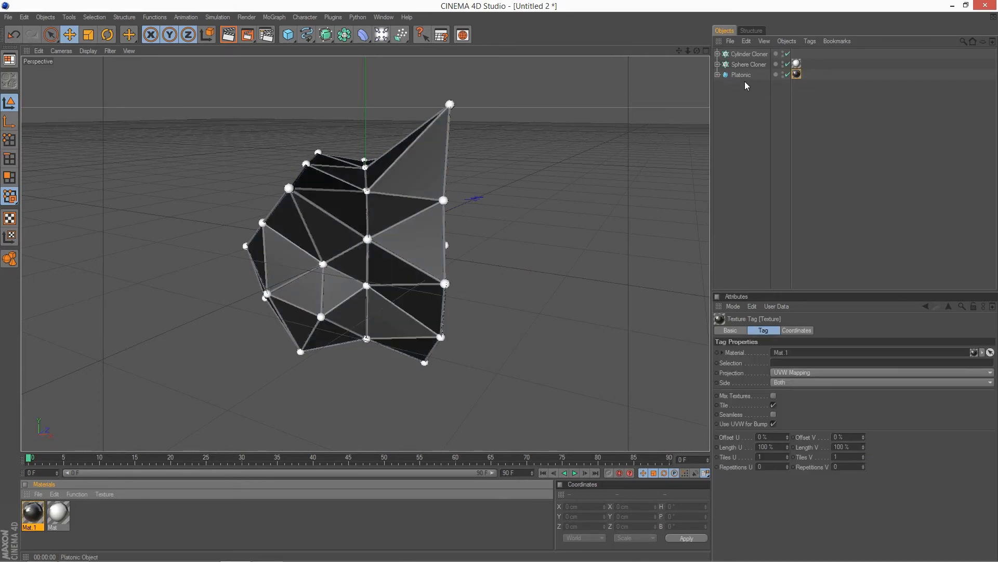
Step: Duplicate the dark Mat.1 material and apply the copy to the Cylinder Cloner
double_click(151, 530)
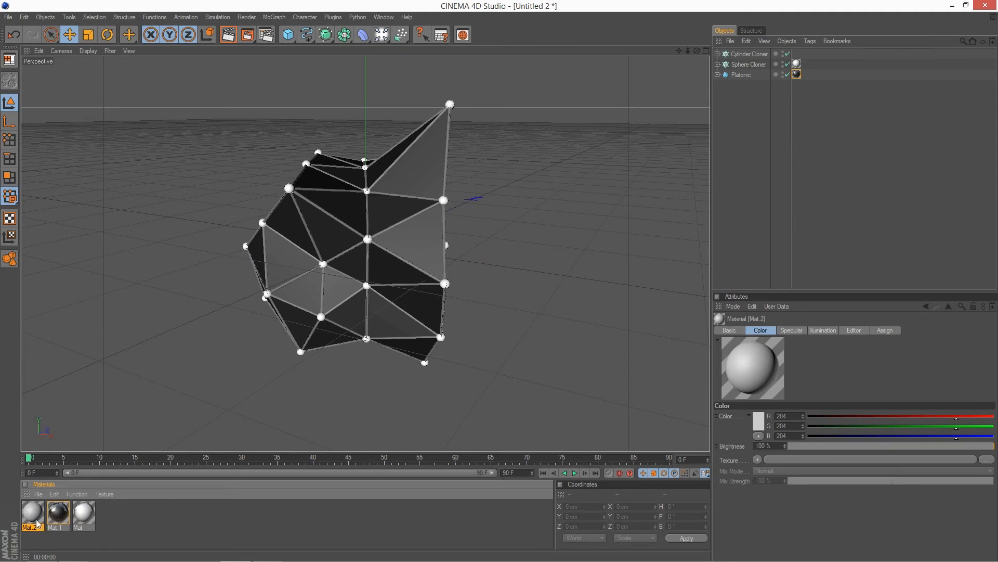
key("Delete")
left_click_drag(36, 519, 91, 520, "ctrl")
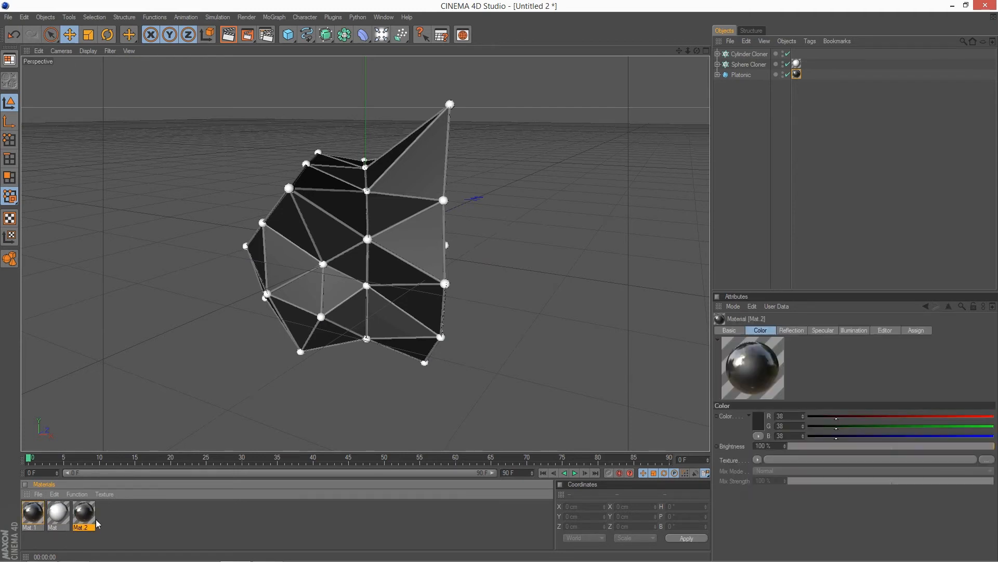
double_click(89, 520)
left_click(488, 73)
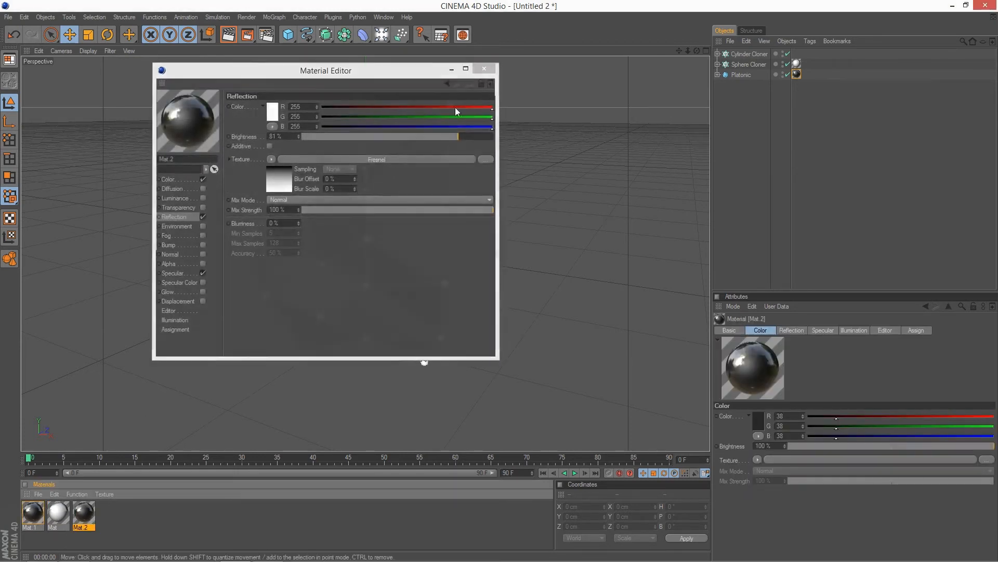
left_click_drag(76, 509, 761, 54)
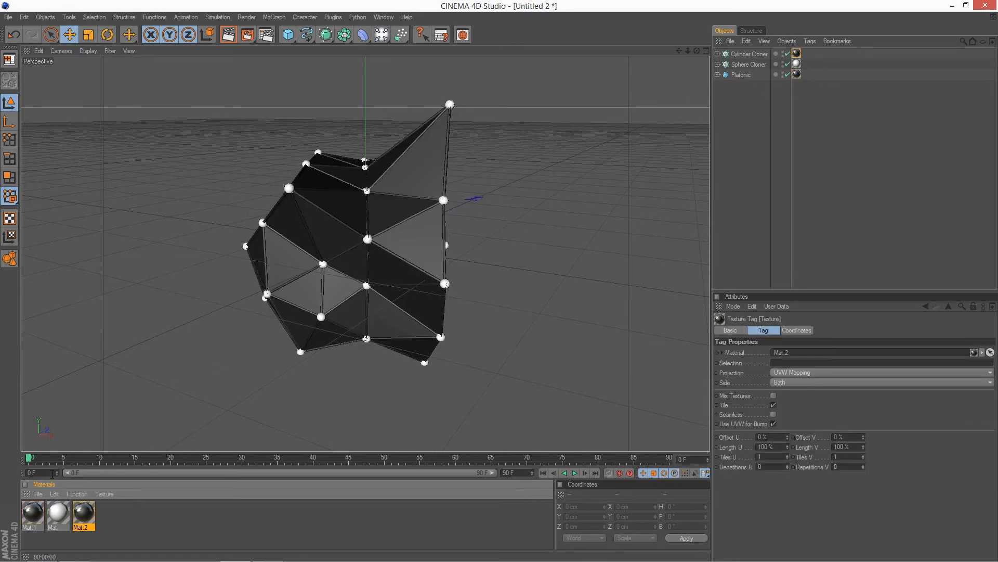
Step: Enable transparency on the Platonic's Mat.1 material and set the transparency brightness to 50%
left_click(31, 514)
left_click(798, 75)
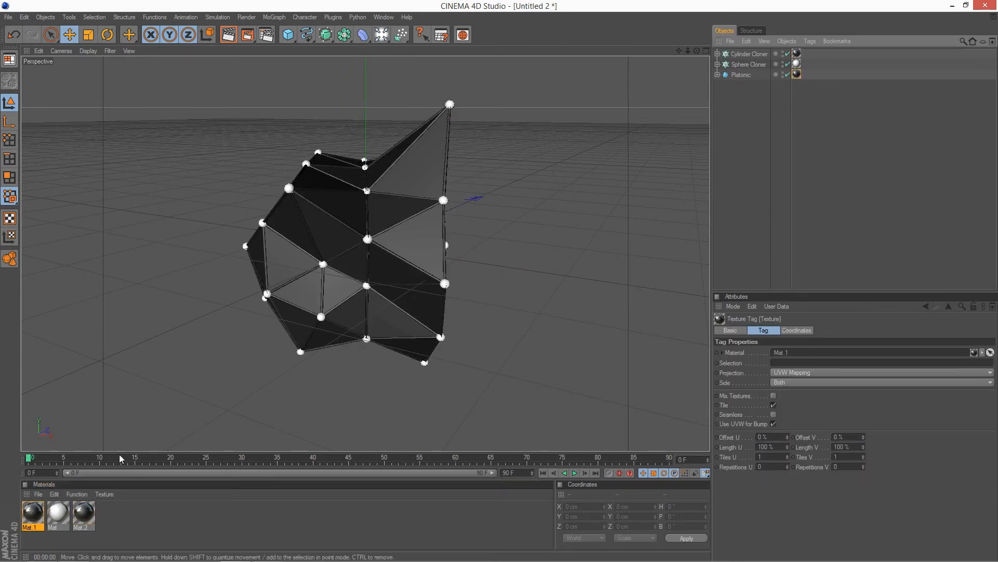
double_click(31, 515)
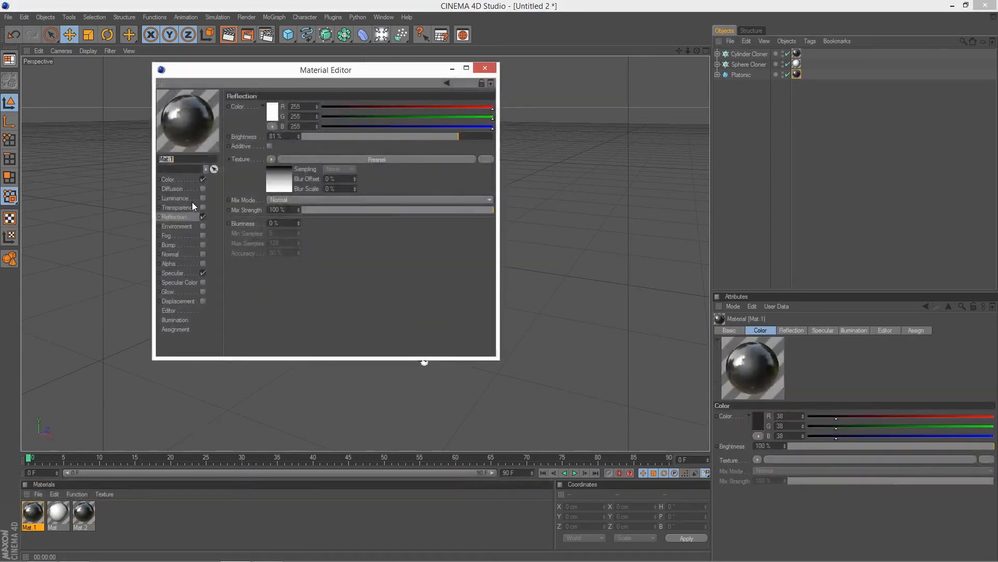
left_click(197, 207)
left_click(203, 207)
left_click_drag(399, 137, 377, 135)
type("5")
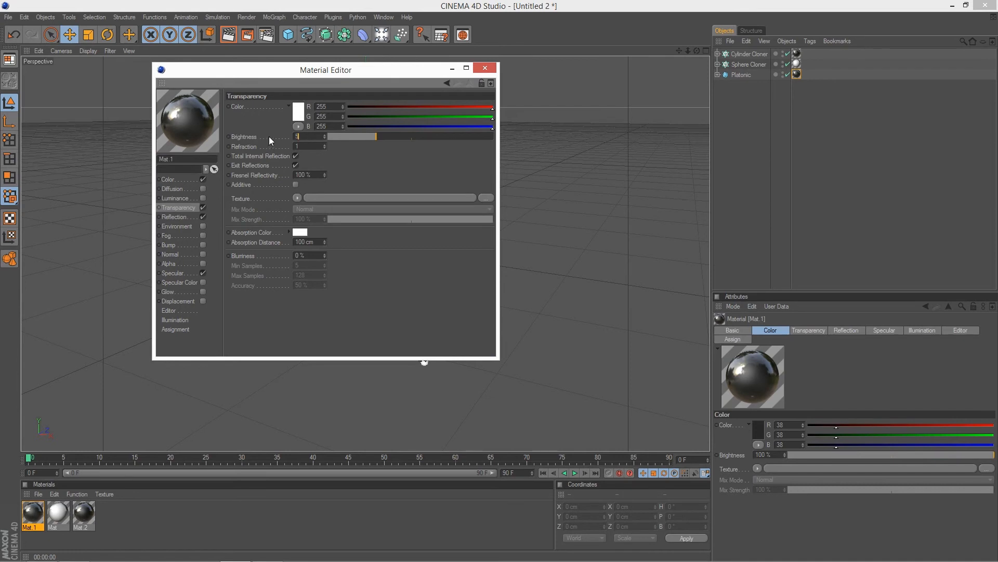
type("0")
key("Return")
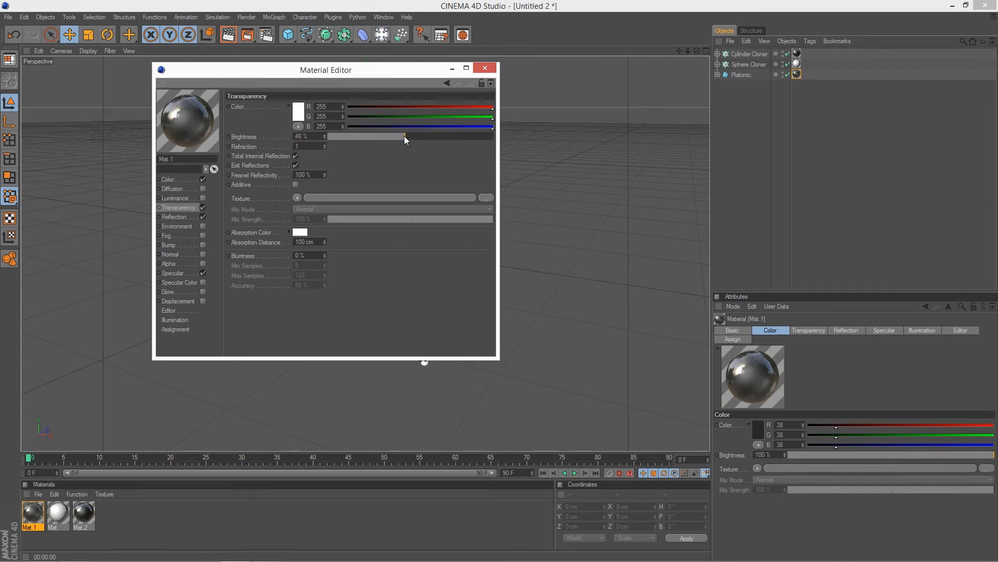
Step: Fine-tune the transparency brightness of Mat.1 to about 46% and put away the material editor
left_click_drag(404, 136, 402, 136)
left_click(485, 69)
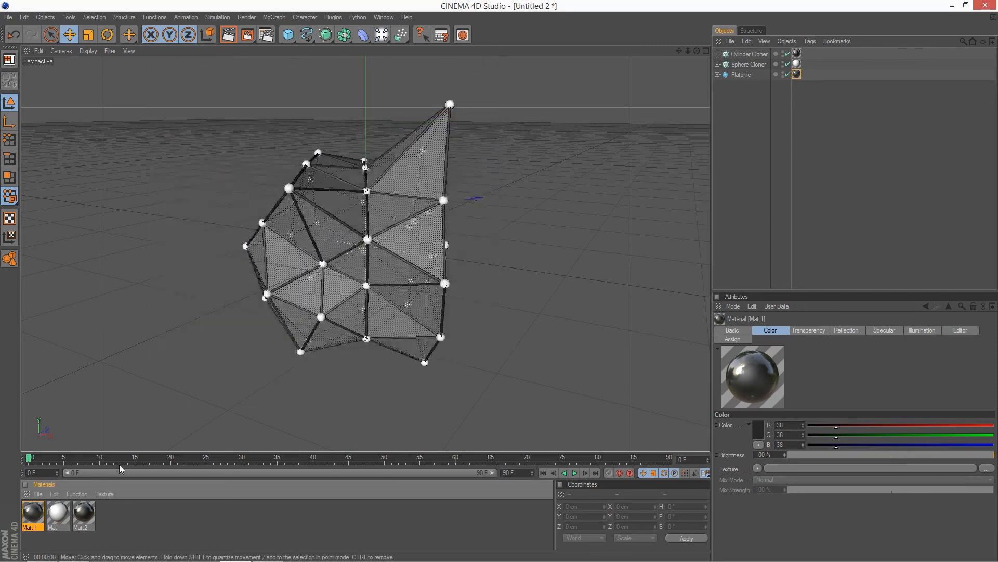
Step: Render the perspective view from two different angles to check the transparent, reflective materials on the plexus shape
left_click(493, 254)
left_click_drag(493, 254, 522, 246, "alt")
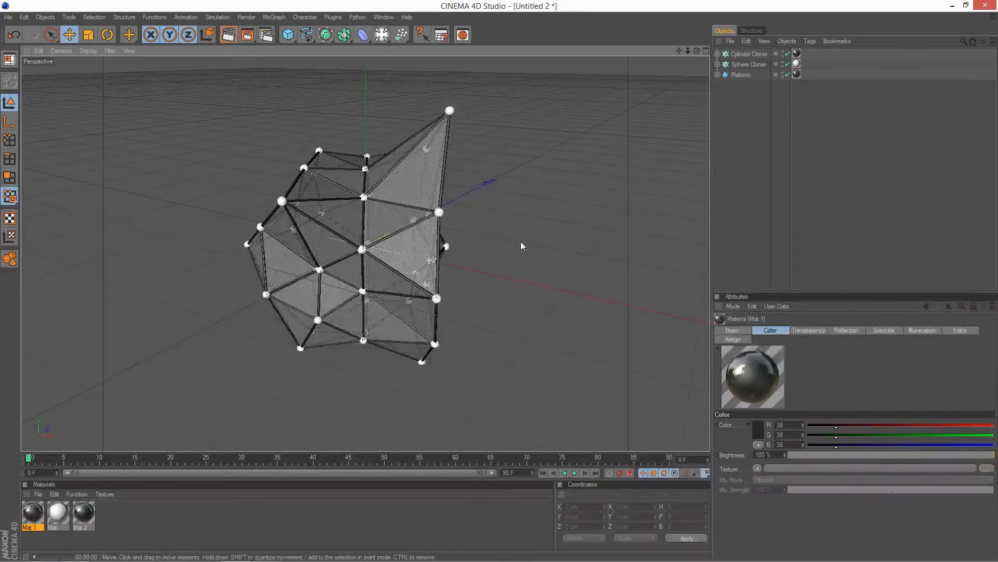
key("ctrl+r")
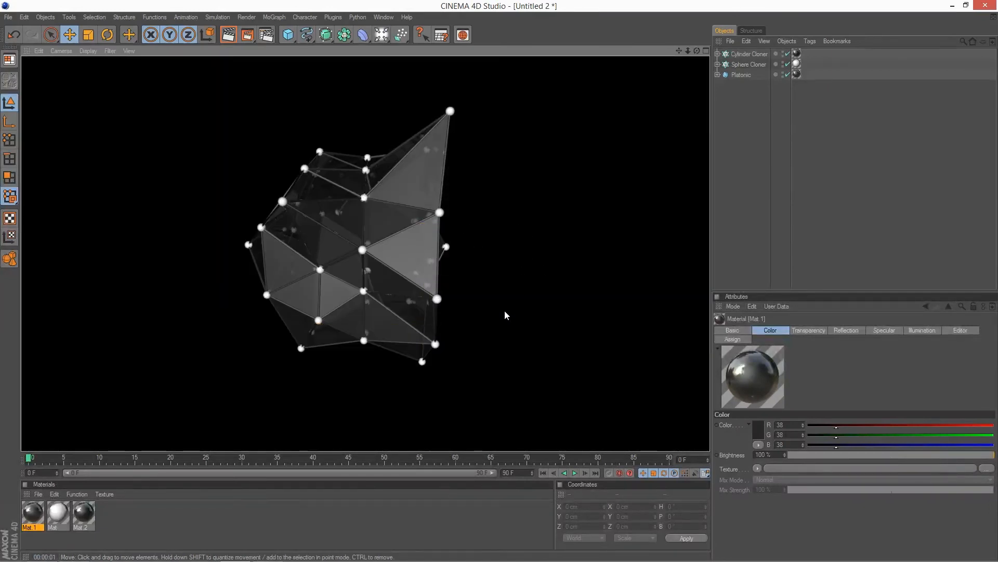
left_click_drag(501, 292, 262, 110, "alt")
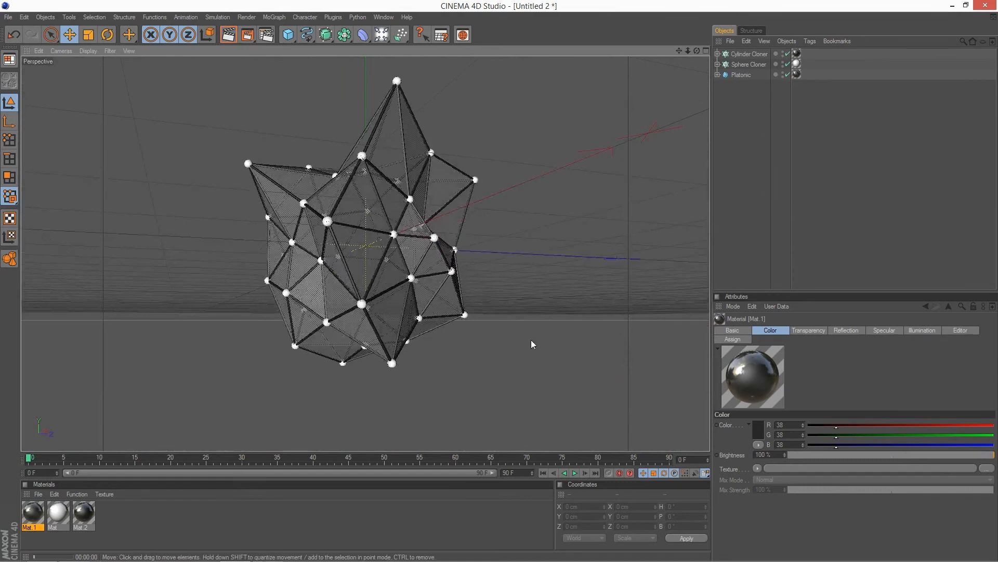
key("ctrl+r")
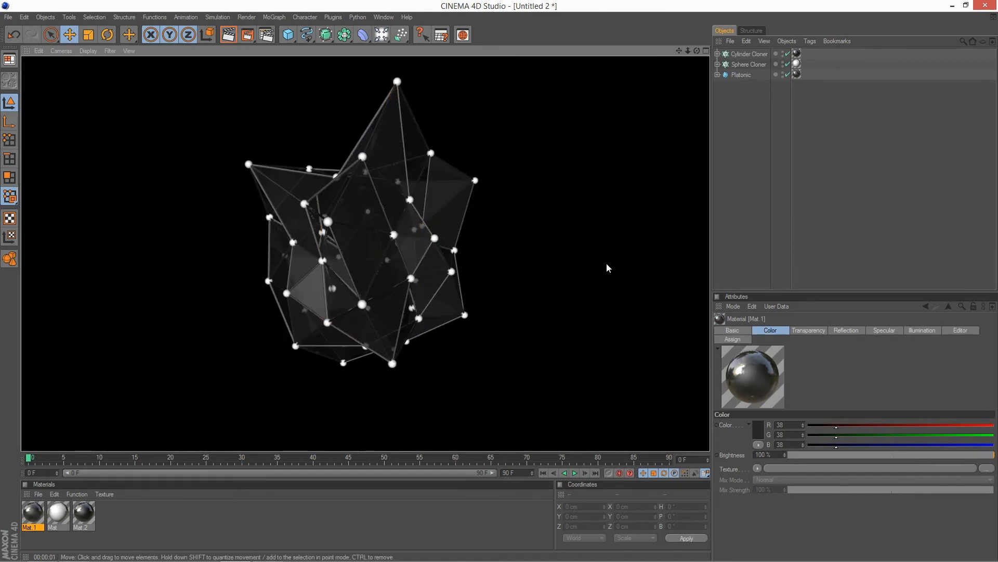
left_click_drag(615, 254, 450, 248, "alt")
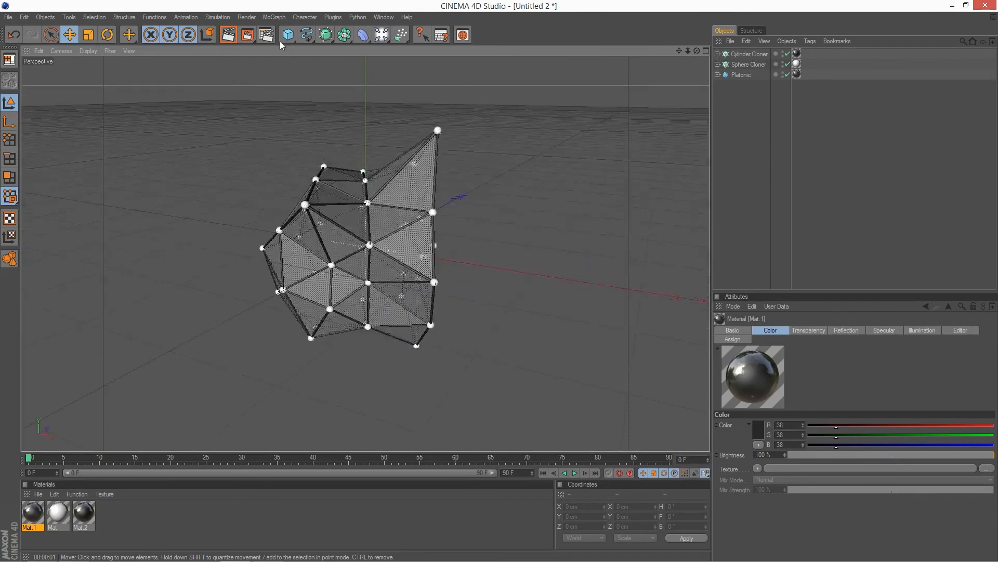
Step: Add the Ambient Occlusion effect to the render settings with a minimum ray length of 10.6 cm and test-render the view
left_click(266, 36)
left_click(109, 75)
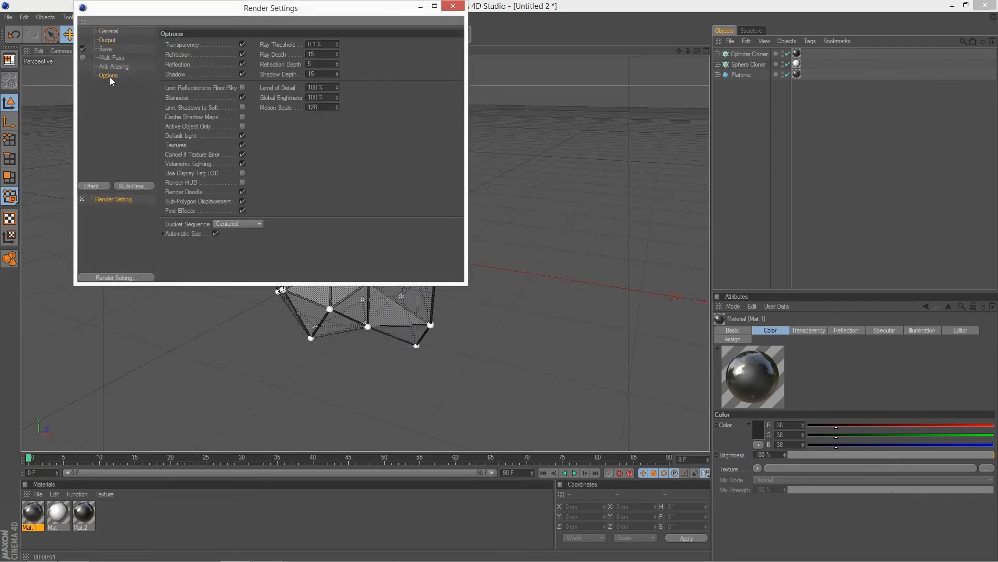
left_click(101, 188)
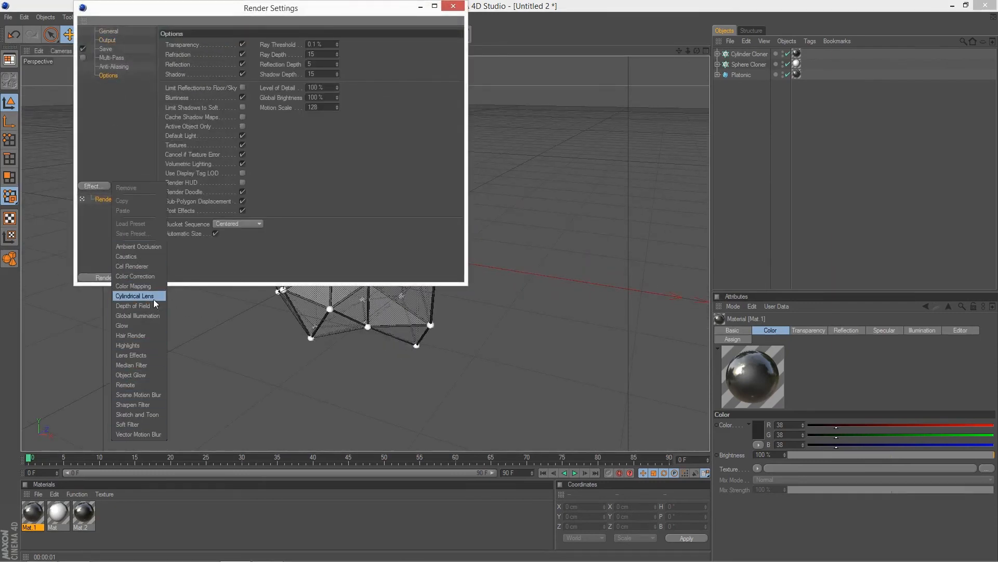
left_click(150, 244)
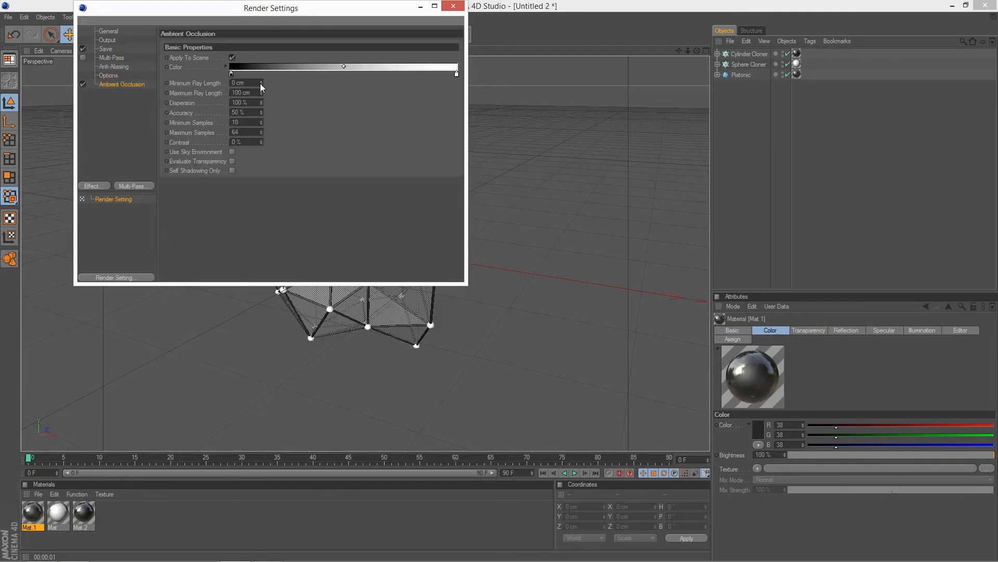
left_click_drag(260, 83, 270, 79)
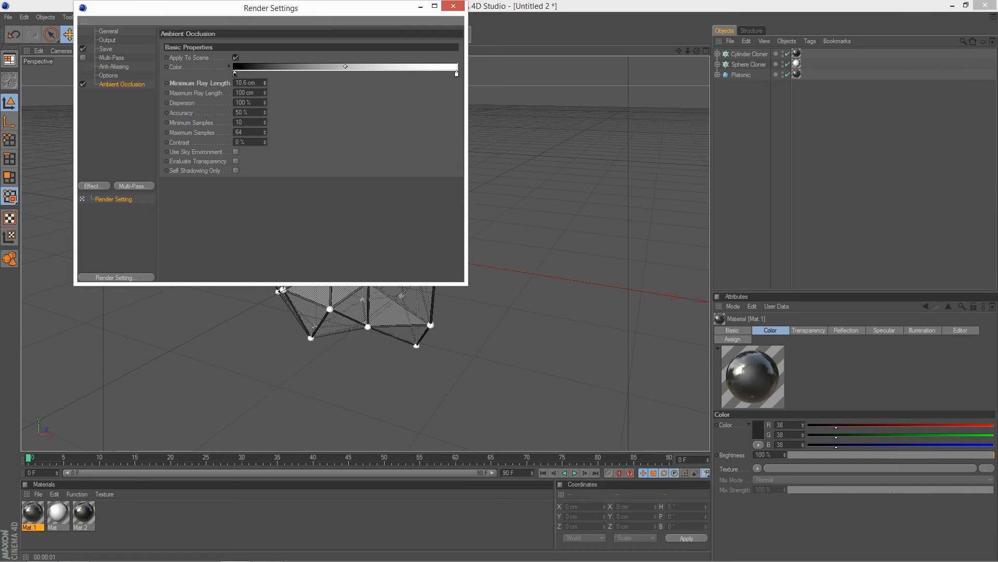
left_click(457, 7)
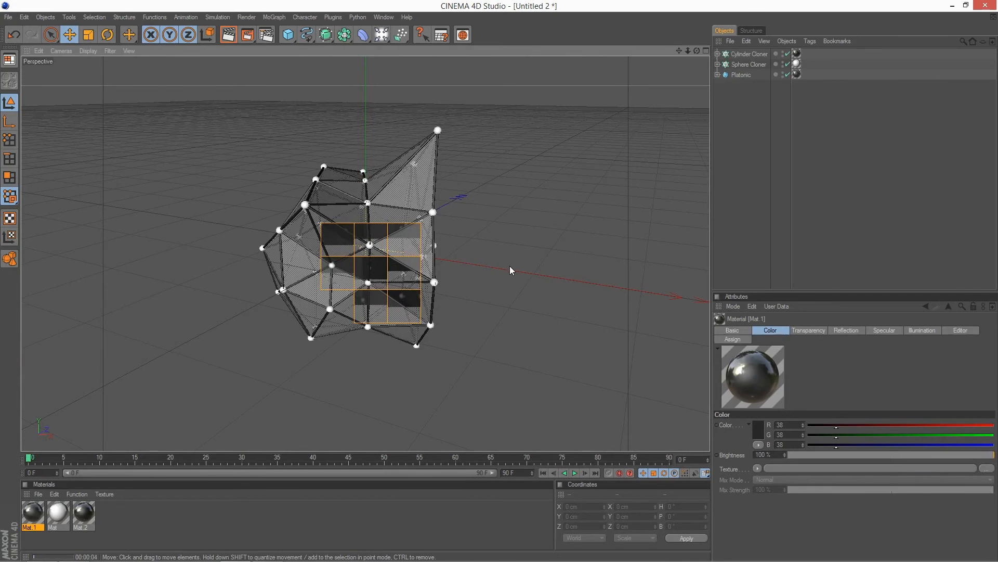
left_click(483, 250)
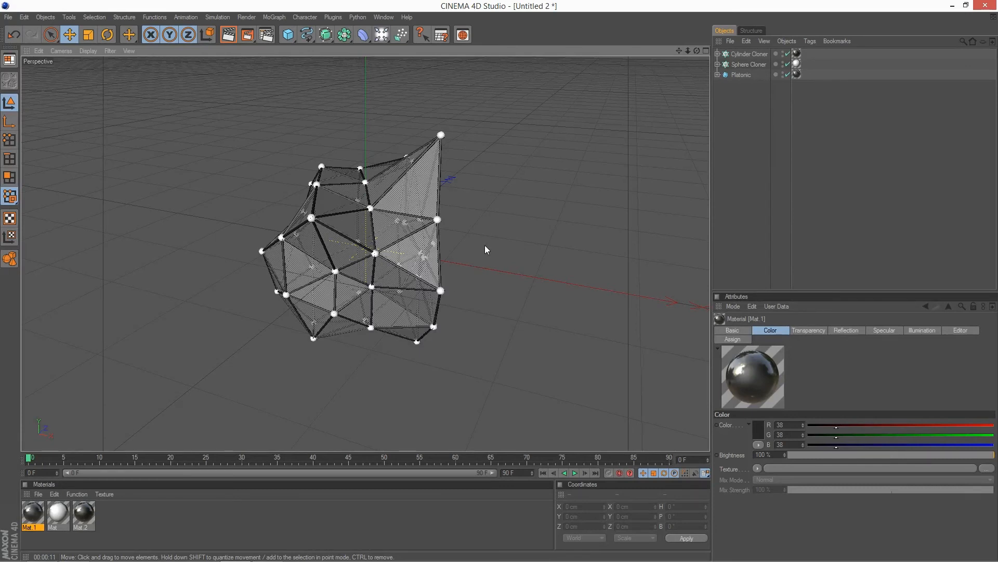
Step: Review the Ambient Occlusion entry in the render settings and render the current view again
left_click(265, 35)
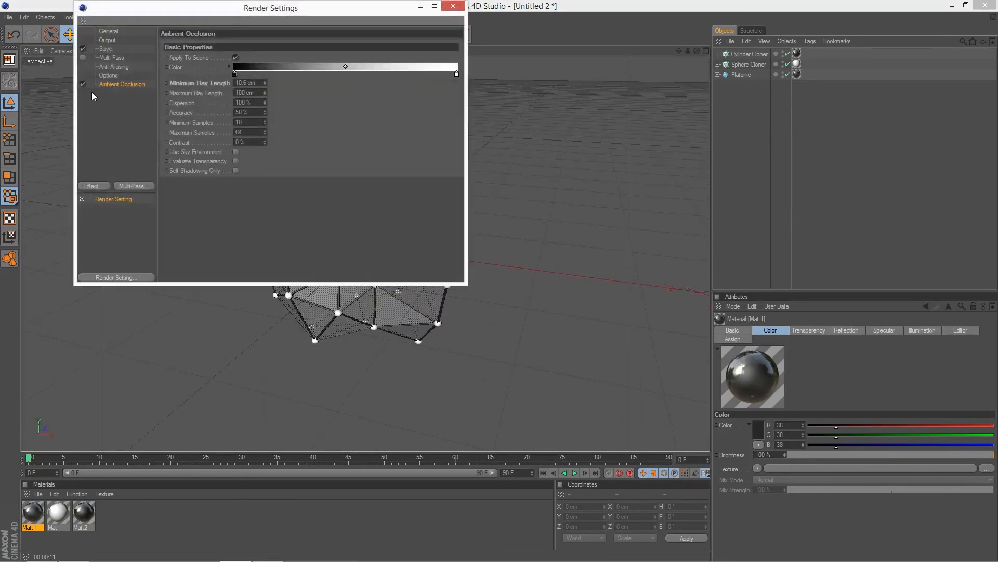
left_click(454, 6)
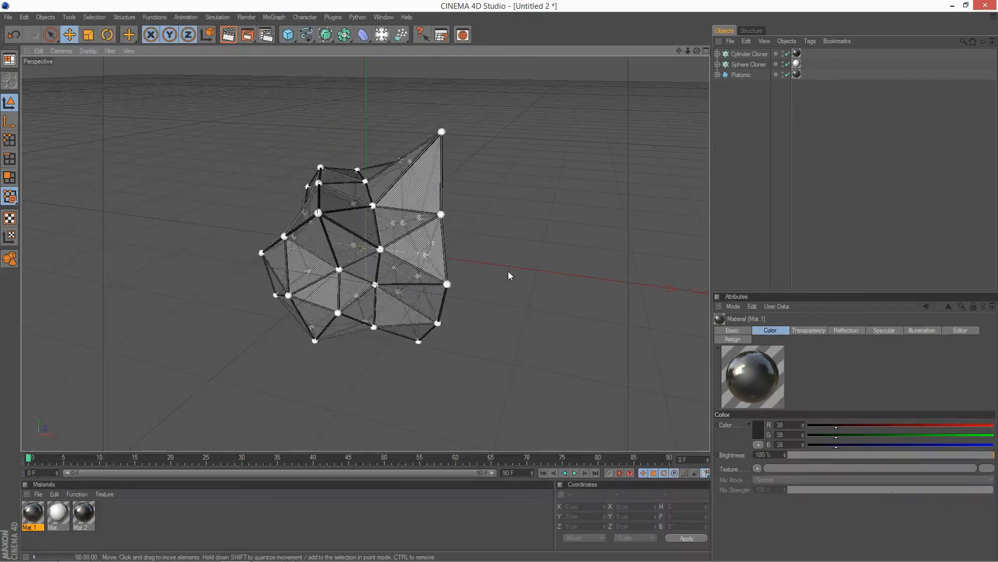
key("ctrl+r")
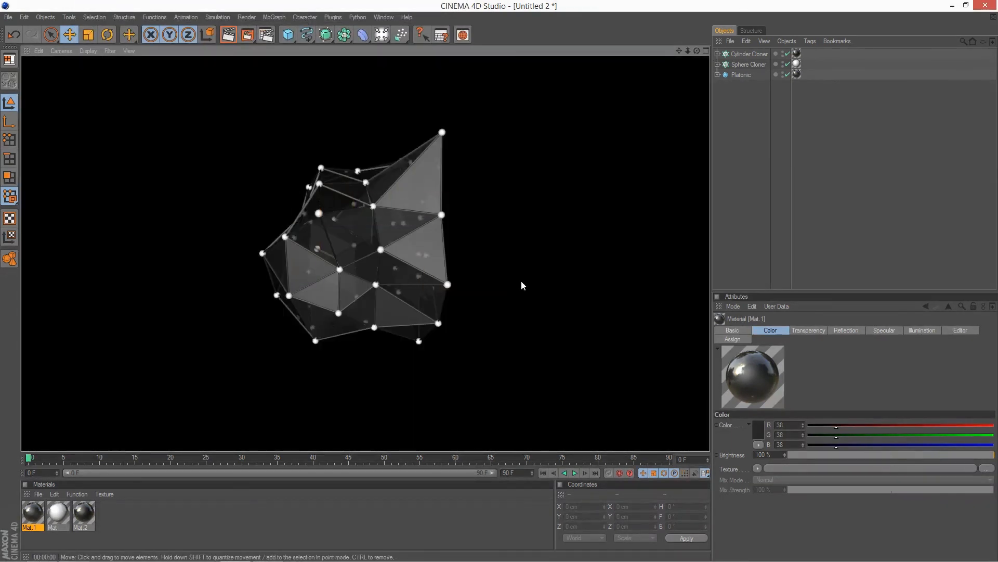
left_click(517, 266)
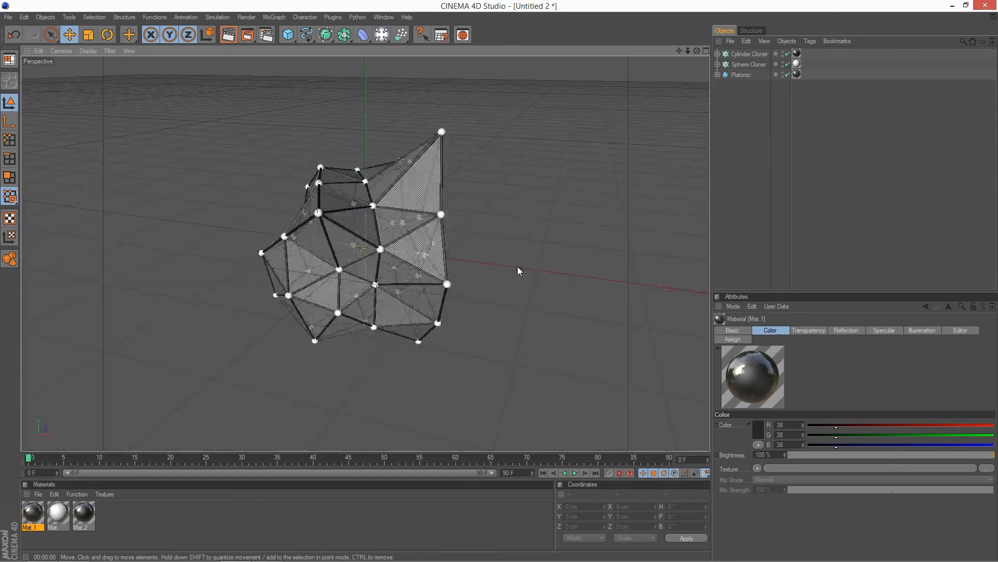
Step: Examine the shape from other angles, then the active channels of Mat.1 and the object properties of both cloners
mouse_move(517, 266)
left_mouse_down("alt")
mouse_move(565, 278)
mouse_move(507, 271)
left_mouse_up("alt")
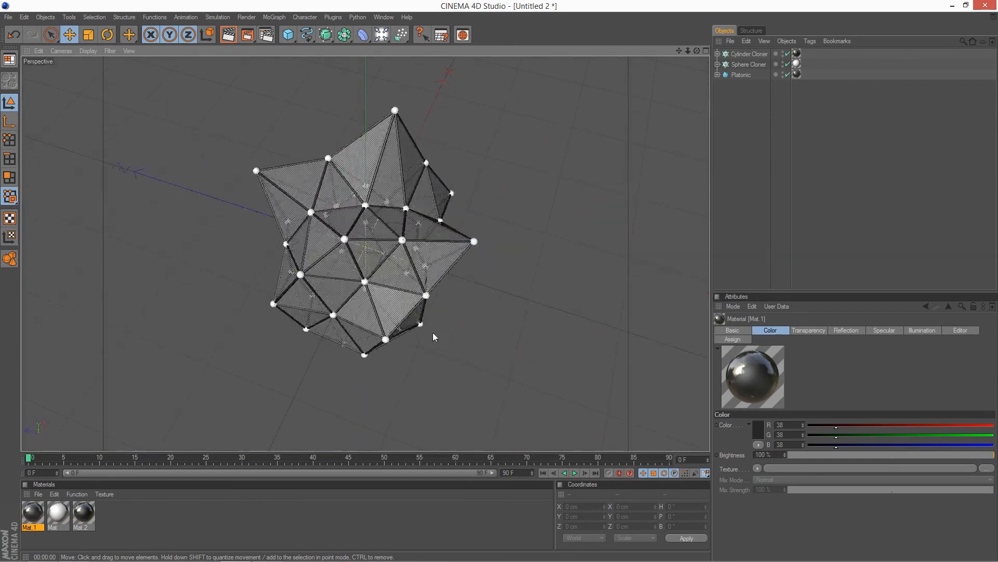
left_click_drag(433, 332, 370, 326, "alt")
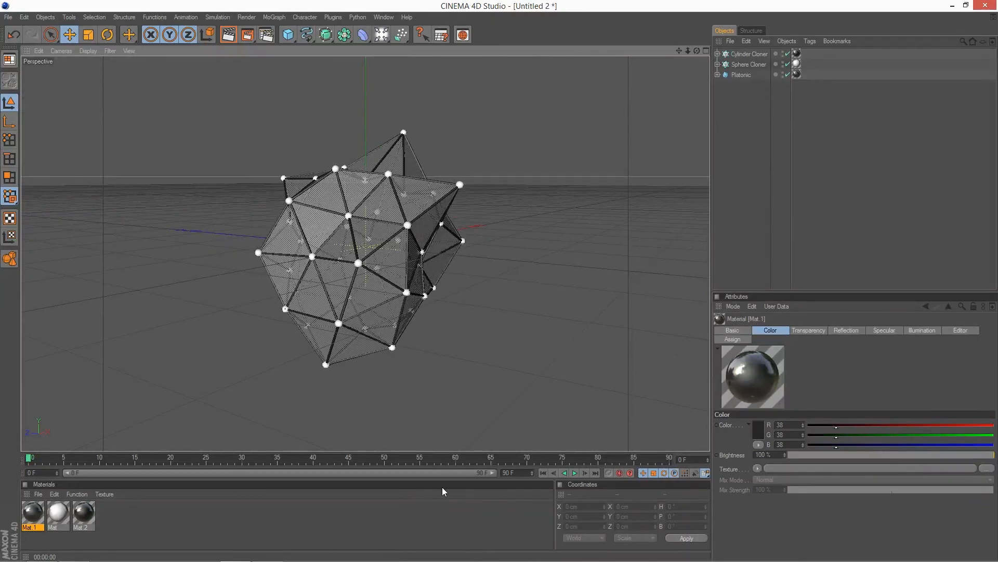
left_click(806, 333)
left_click(744, 329)
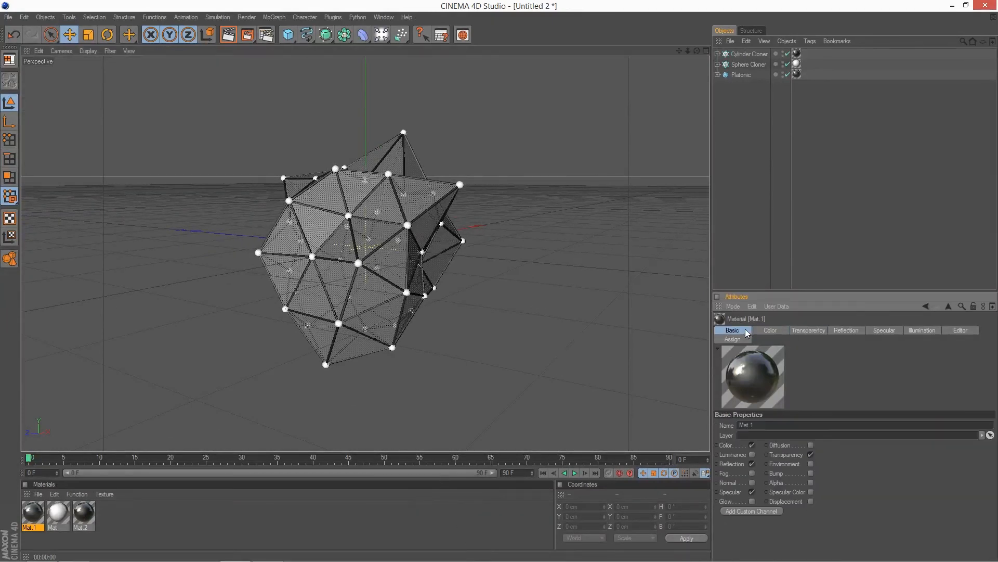
left_click(747, 72)
left_click(750, 64)
left_click(753, 54)
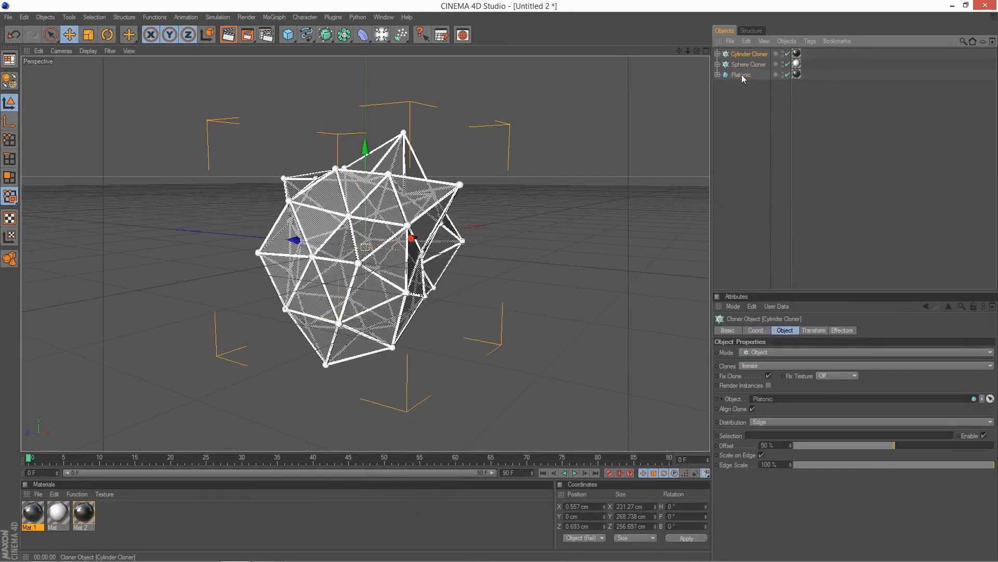
left_click(513, 233)
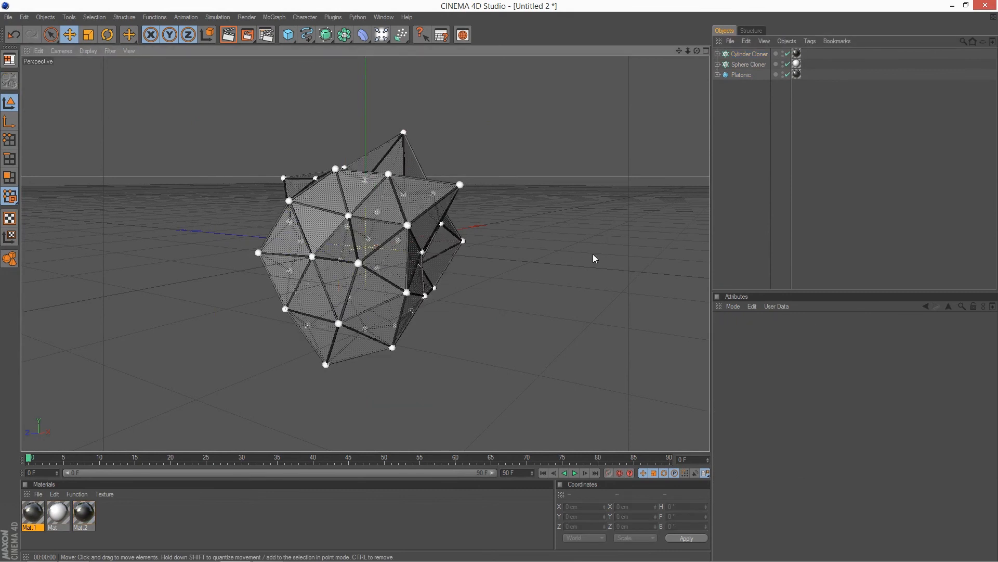
left_click(750, 64)
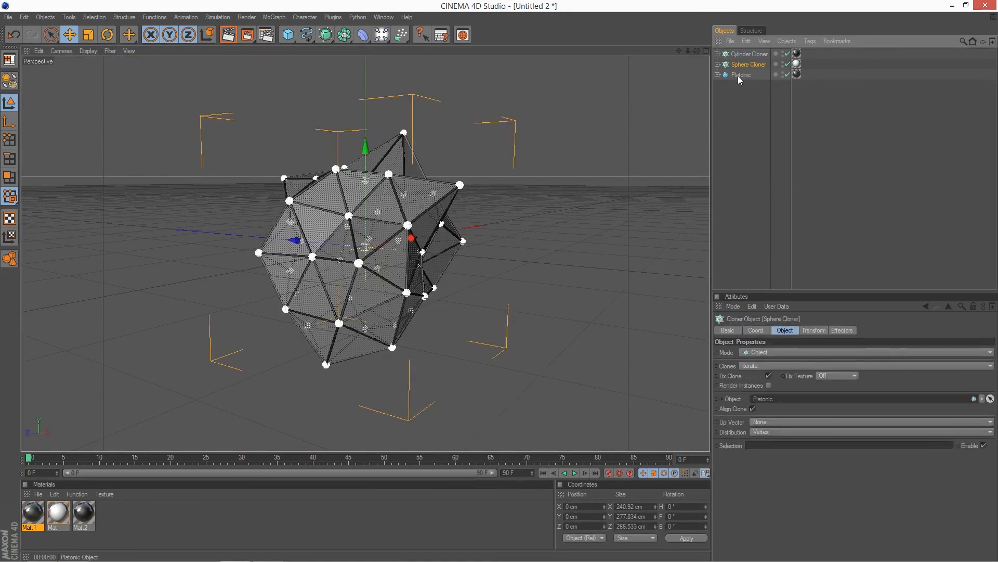
Step: Set the animation speed of the Noise shader in the Platonic's Displacer to 5 and play the animation
left_click(718, 75)
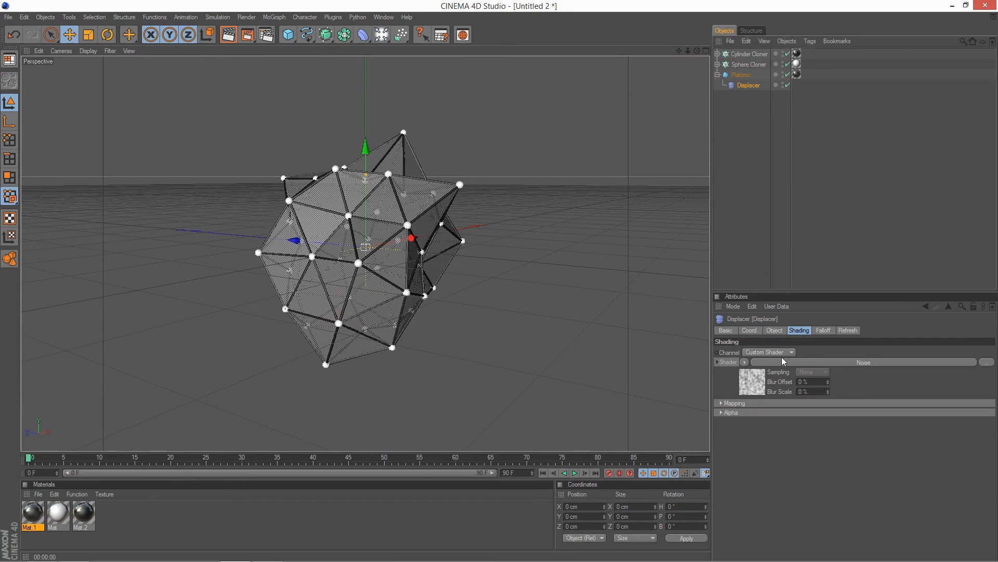
left_click(759, 377)
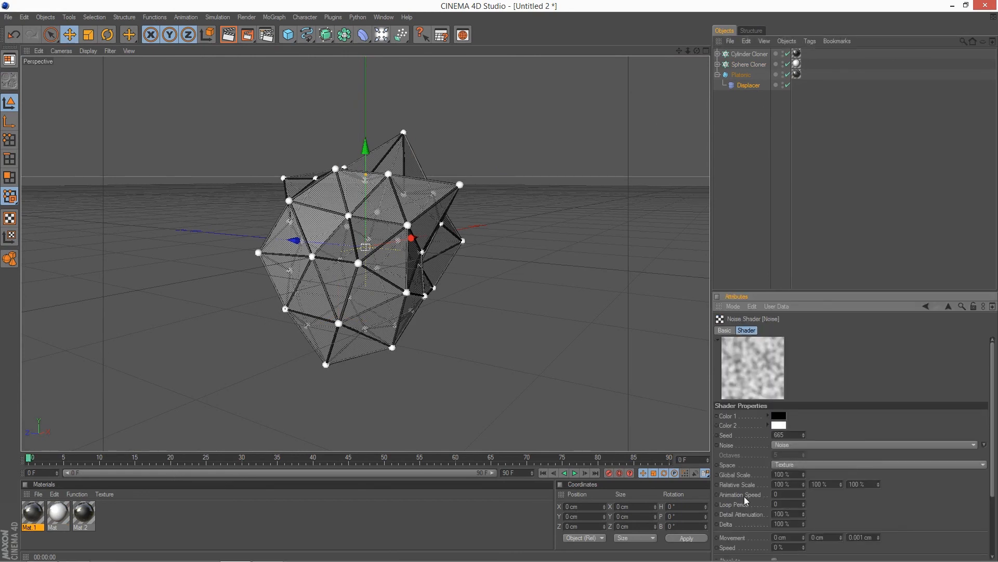
left_click(754, 87)
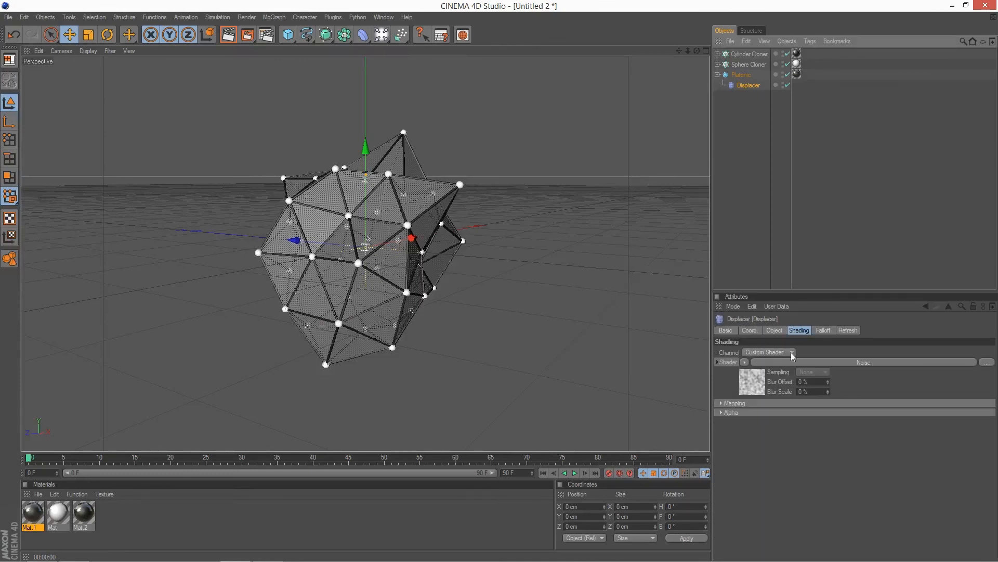
left_click(758, 382)
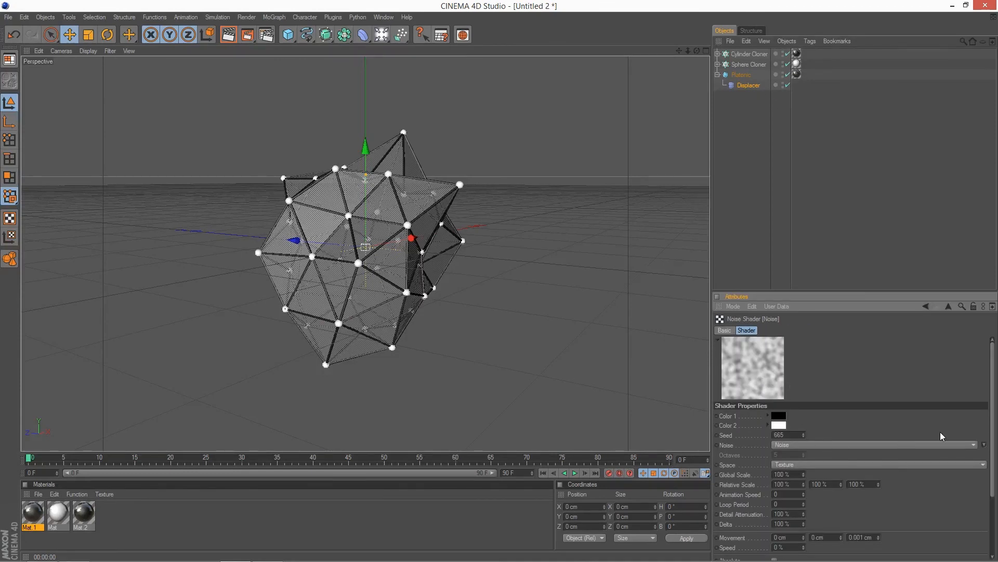
scroll(991, 414, "down", 2)
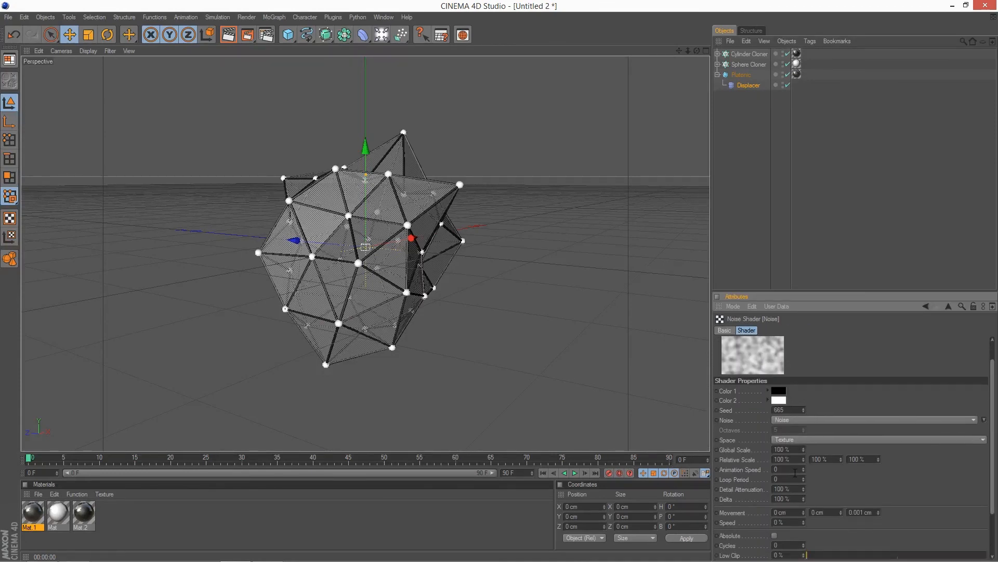
type("5")
left_click(576, 475)
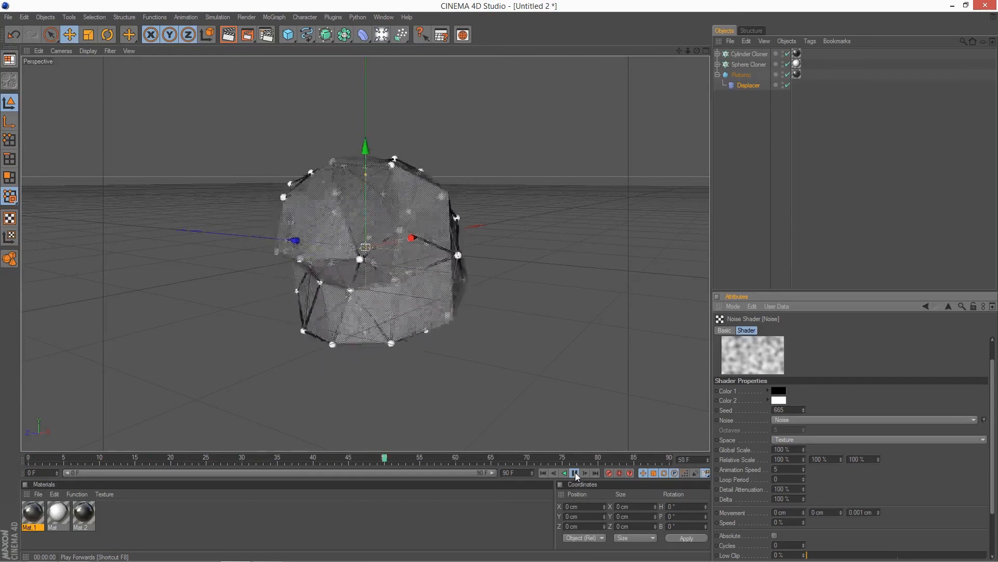
Step: Set the Noise shader's animation speed to 1 and preview the slower animation from another angle
left_click(577, 476)
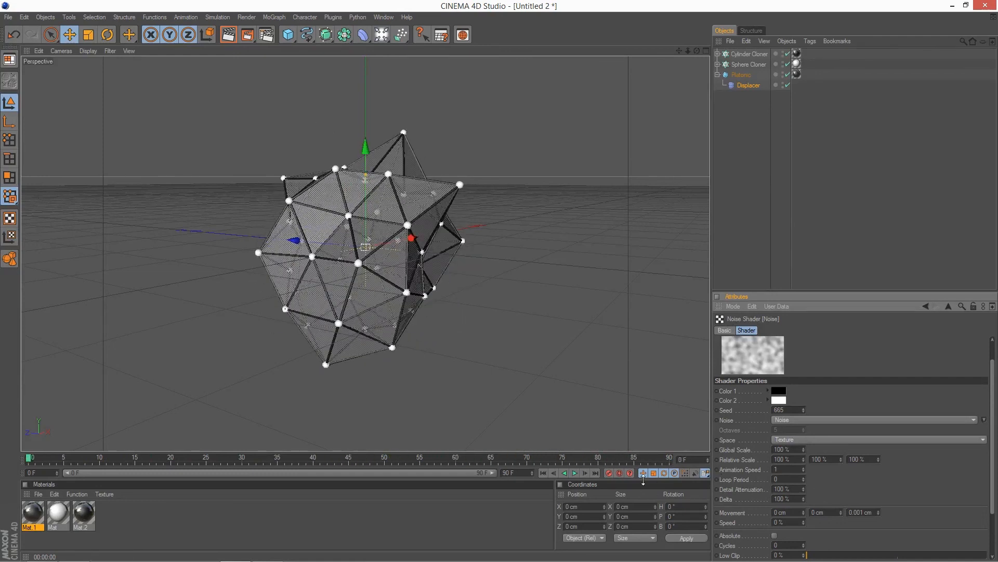
left_click(576, 474)
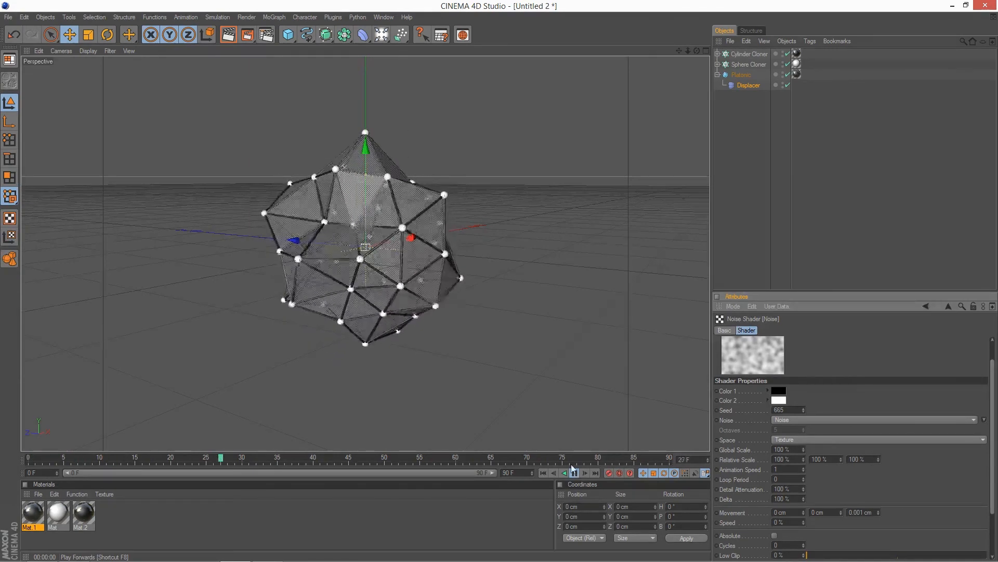
left_click_drag(416, 291, 645, 360, "alt")
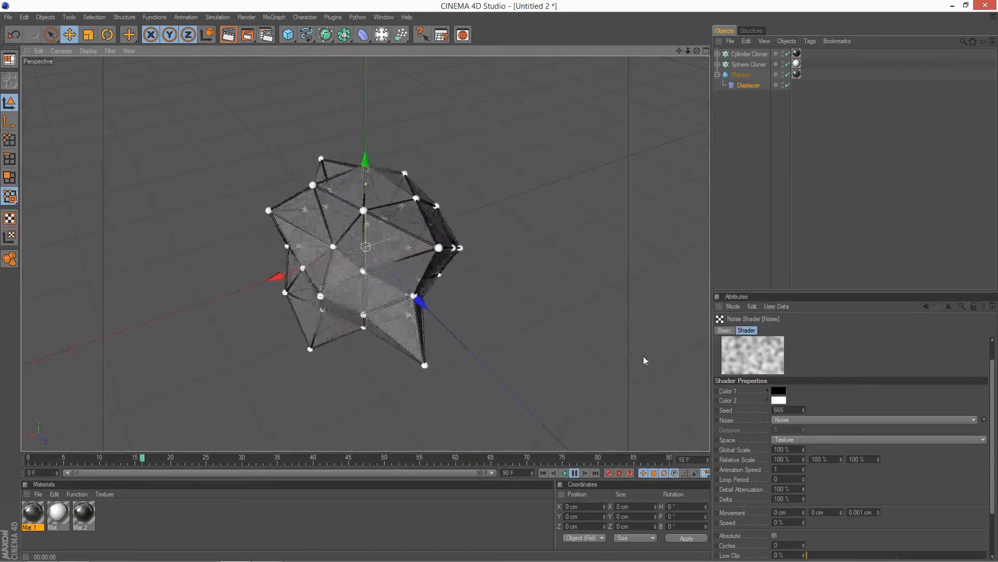
left_click(574, 473)
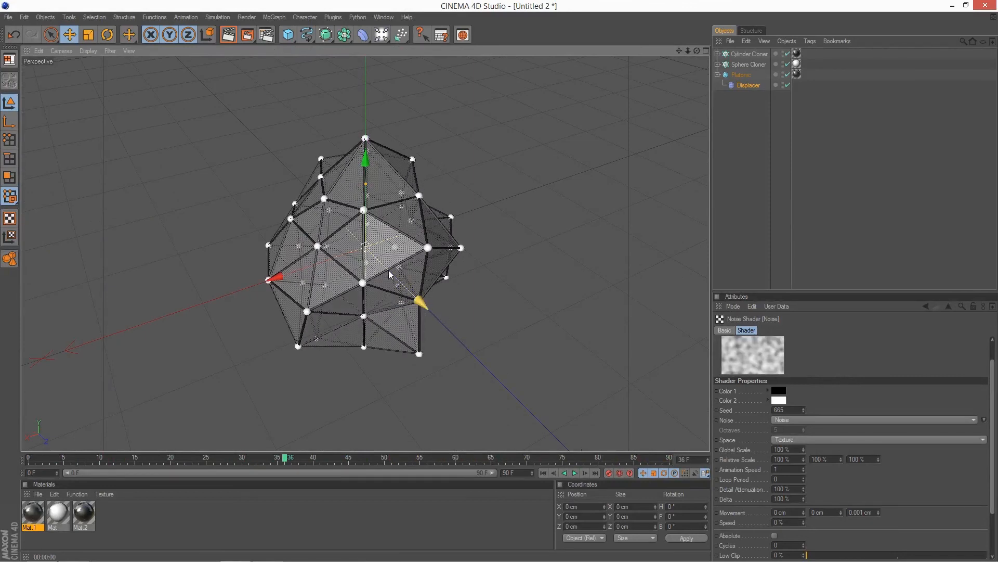